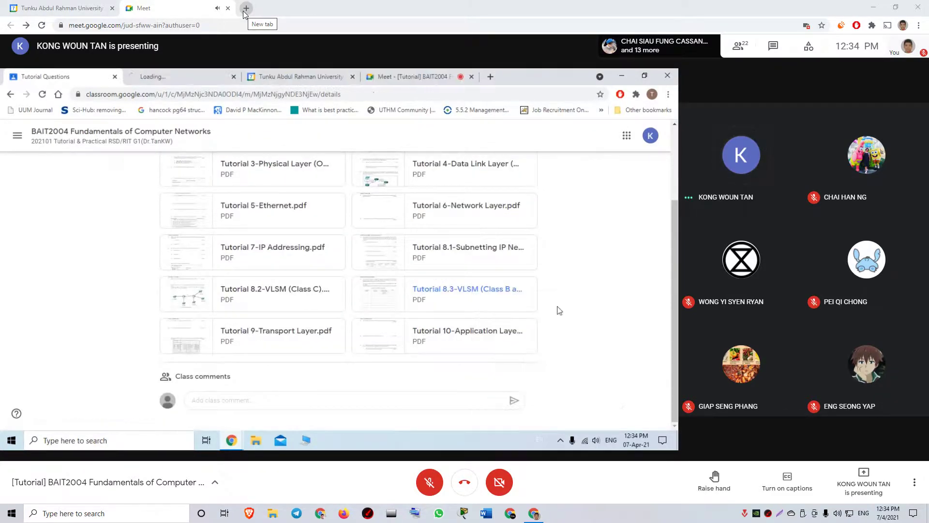
# - Open the bookmarked BAIT2004 Fundamentals of Computer Networks class page in a new tab and close the Tunku Abdul Rahman University tab
pyautogui.click(245, 9)
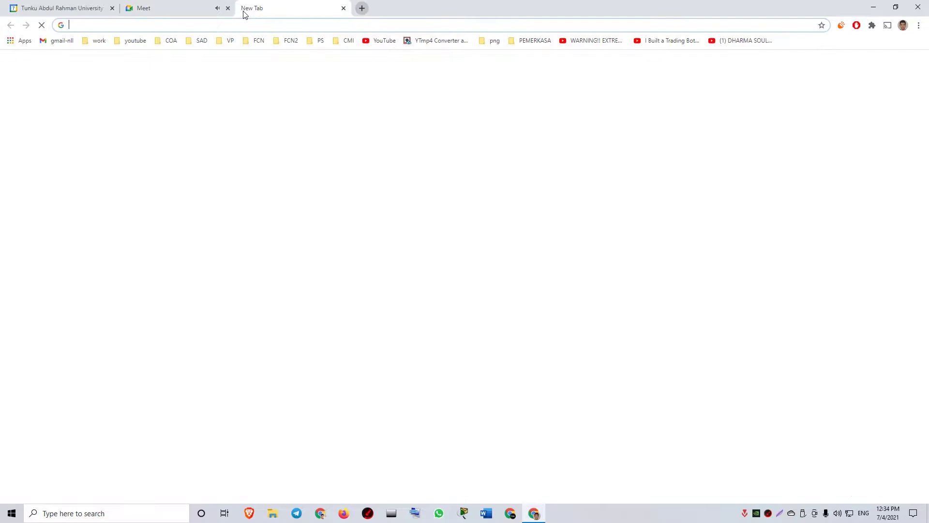
pyautogui.click(277, 44)
pyautogui.click(271, 56)
pyautogui.click(159, 9)
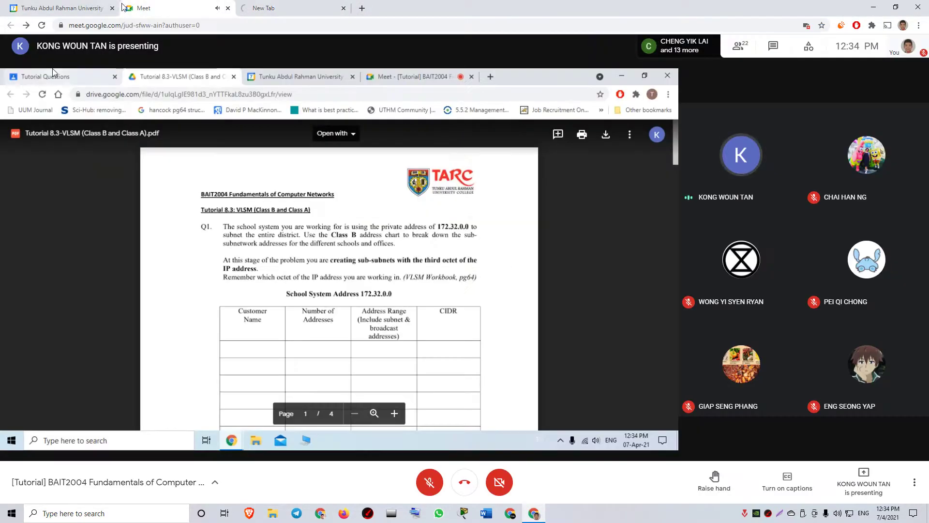
pyautogui.click(107, 13)
pyautogui.click(112, 8)
pyautogui.click(160, 8)
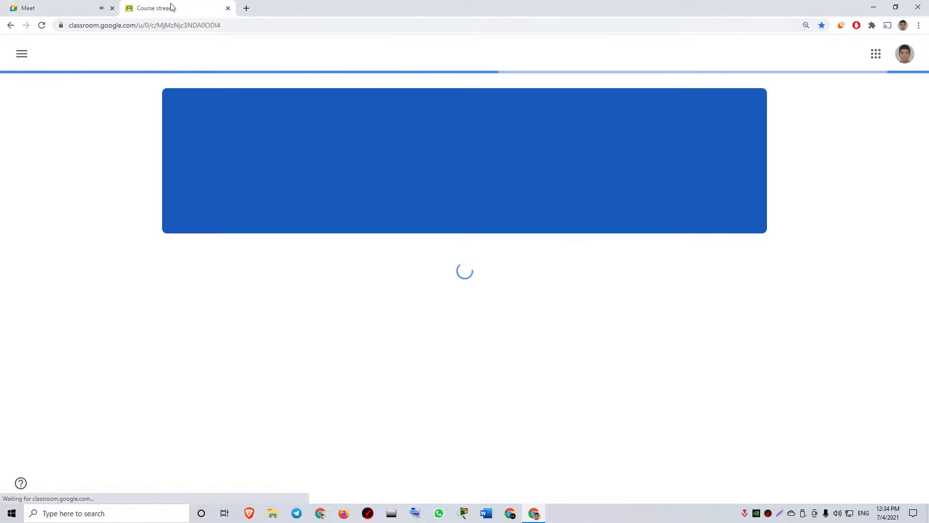
pyautogui.click(58, 8)
pyautogui.click(143, 4)
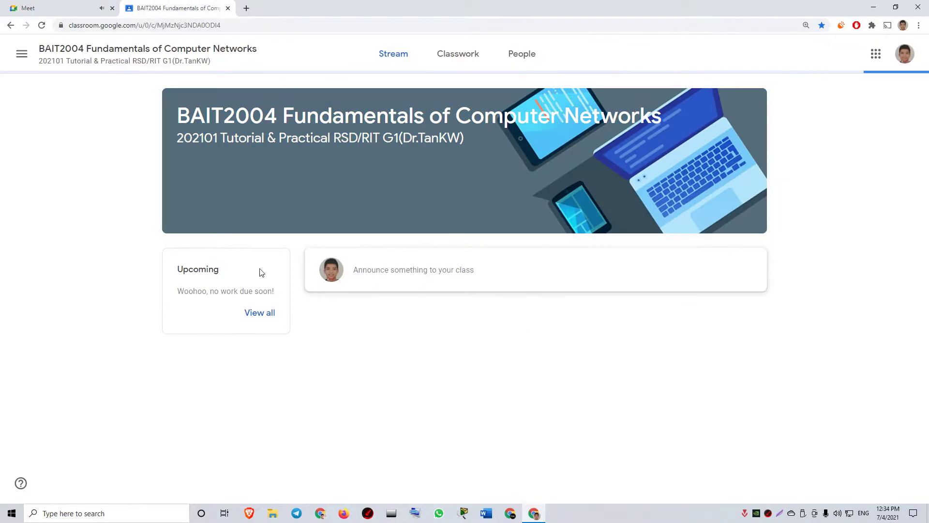
pyautogui.click(58, 8)
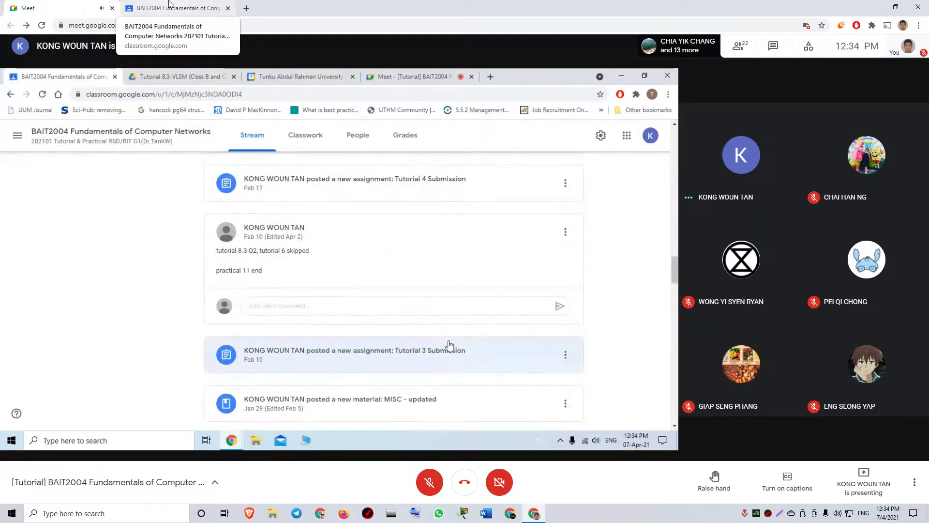
# - Look through the BAIT2004 class stream posts for the tutorial material being presented in the Meet call
pyautogui.click(169, 6)
pyautogui.scroll(-12, 242, 332)
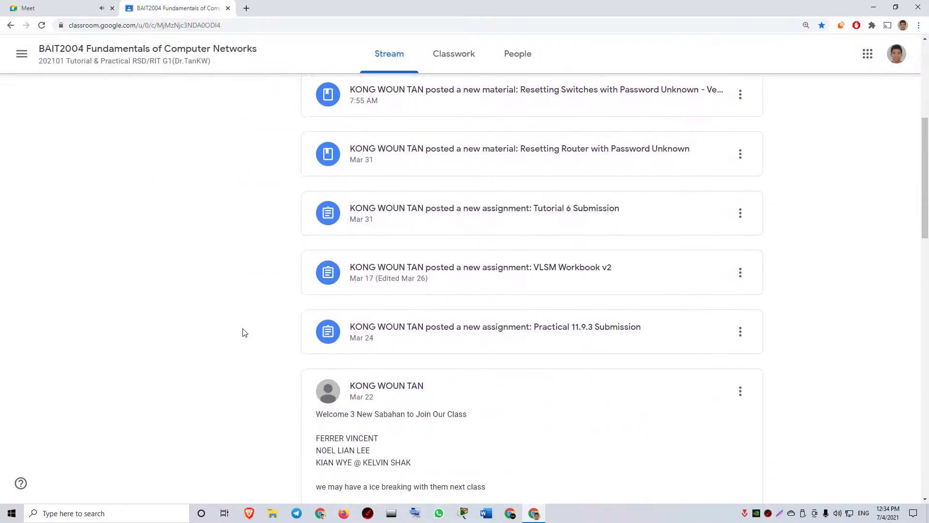
pyautogui.scroll(-4, 243, 332)
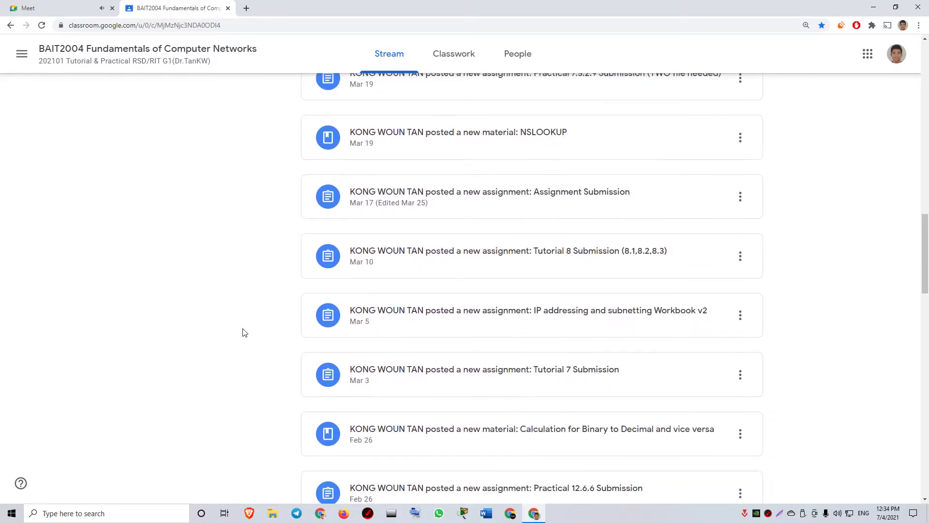
pyautogui.scroll(-2, 416, 278)
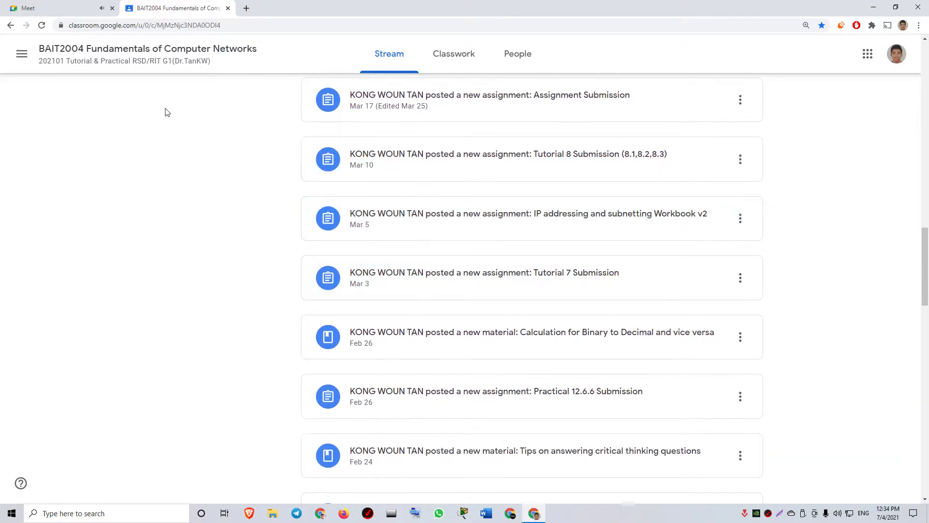
pyautogui.click(111, 3)
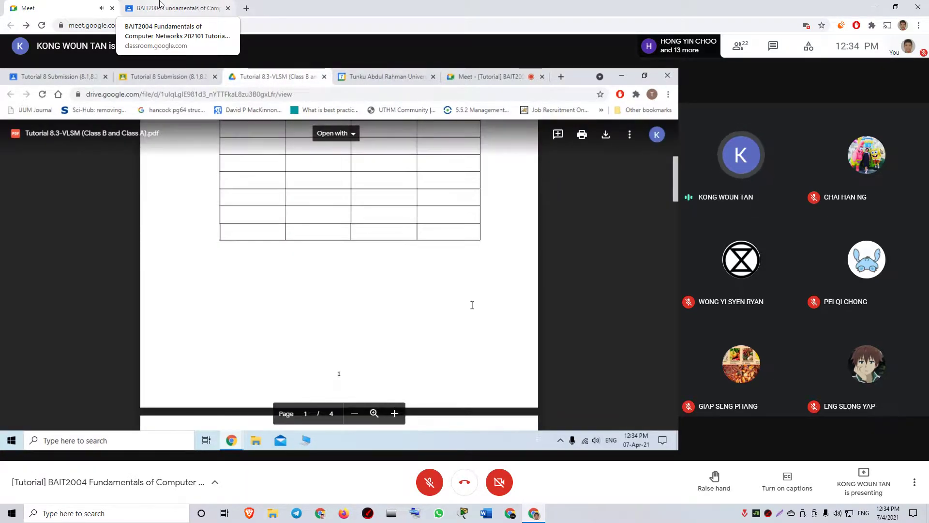
pyautogui.click(160, 5)
pyautogui.scroll(-3, 177, 378)
pyautogui.scroll(-5, 176, 378)
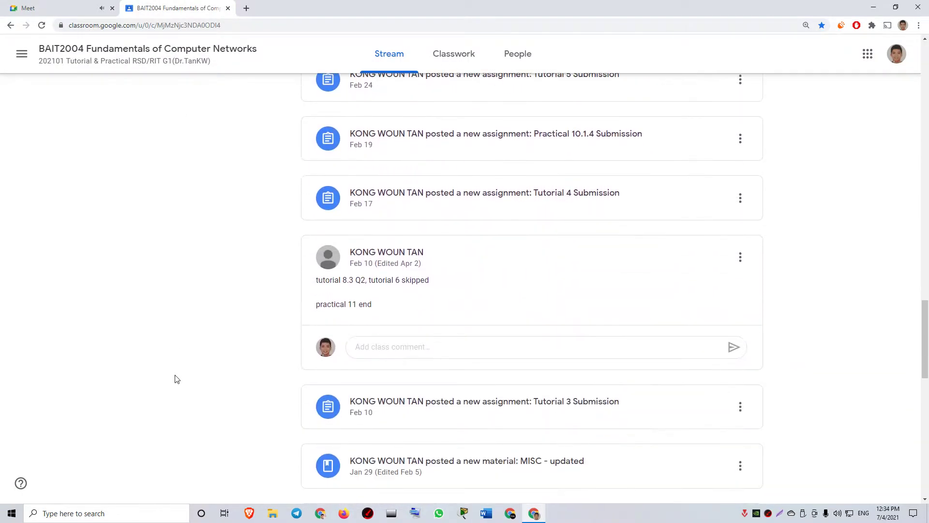
pyautogui.scroll(-9, 177, 378)
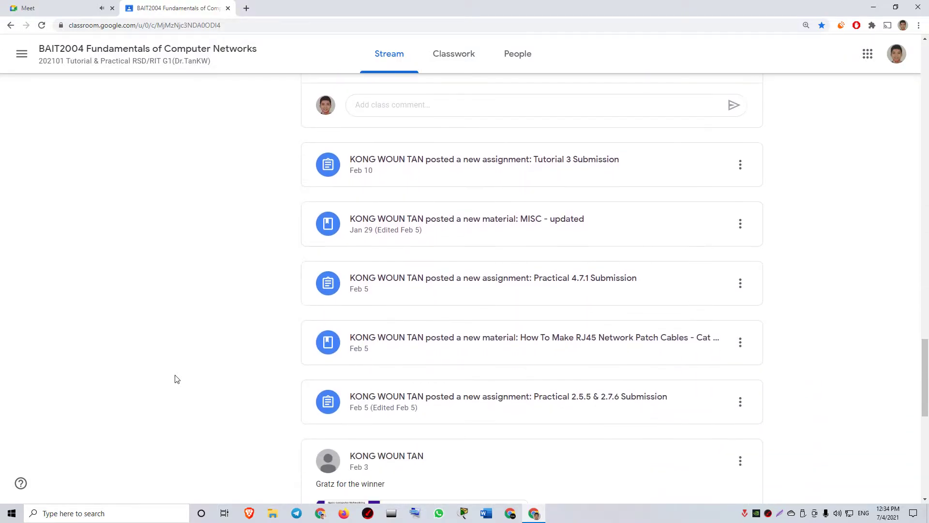
pyautogui.scroll(-3, 177, 379)
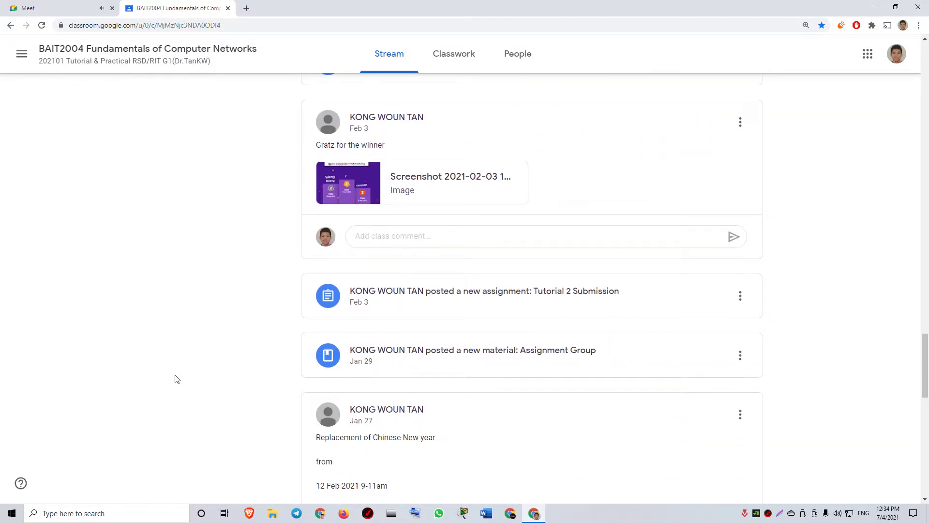
pyautogui.scroll(-12, 177, 379)
pyautogui.scroll(-13, 176, 378)
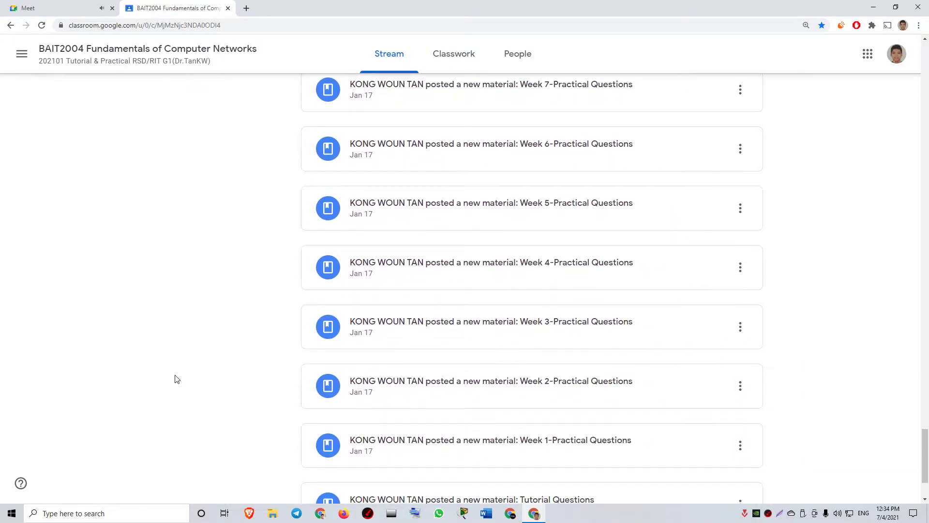
pyautogui.moveTo(925, 458); pyautogui.dragTo(900, 330)
pyautogui.scroll(7, 577, 349)
pyautogui.scroll(12, 492, 401)
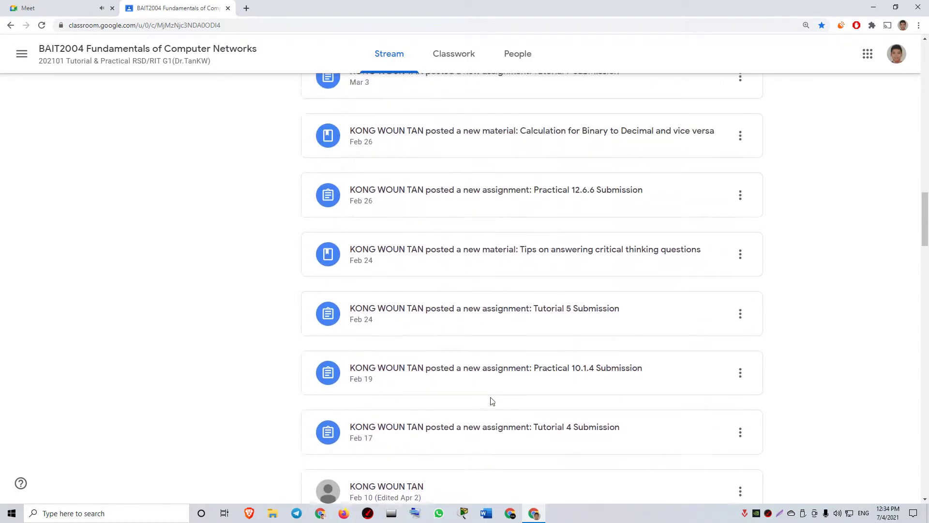
pyautogui.scroll(10, 490, 401)
# - Show the Tutorial Questions topic in the class's classwork
pyautogui.click(453, 53)
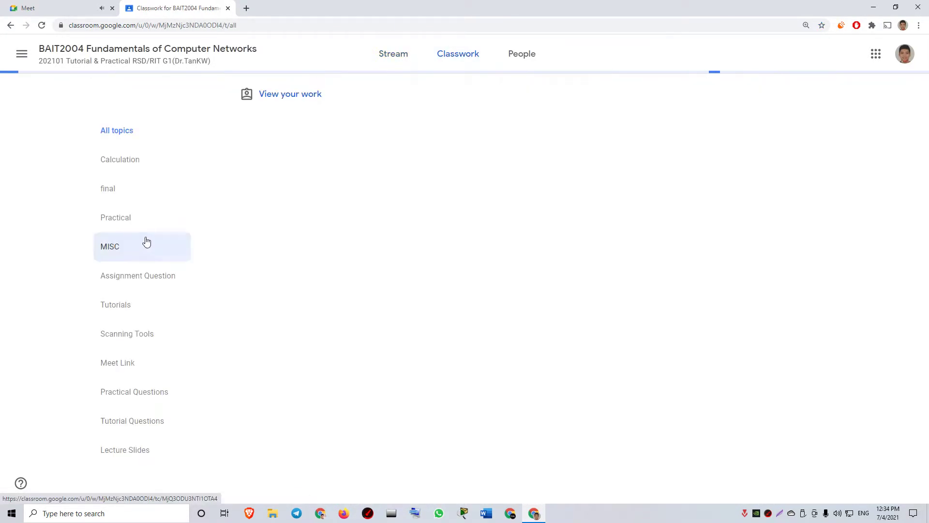
pyautogui.click(182, 425)
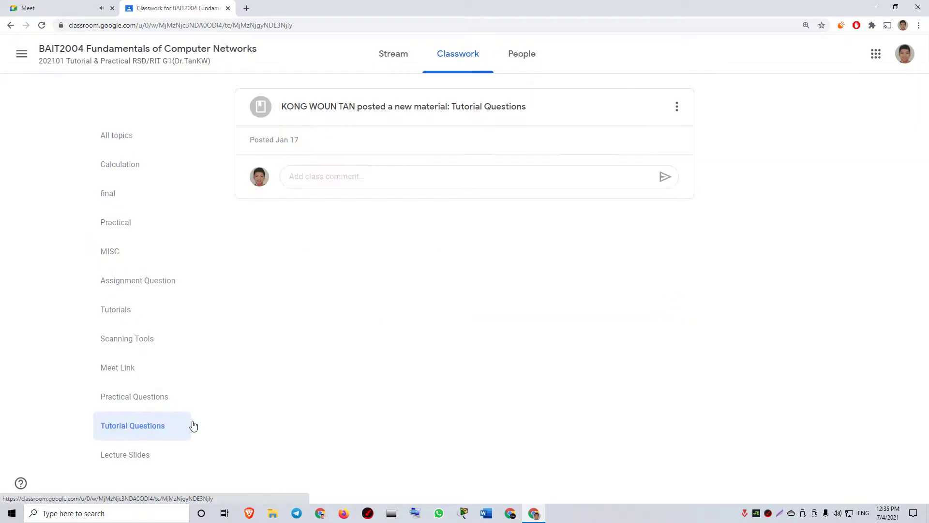
pyautogui.scroll(-1, 526, 363)
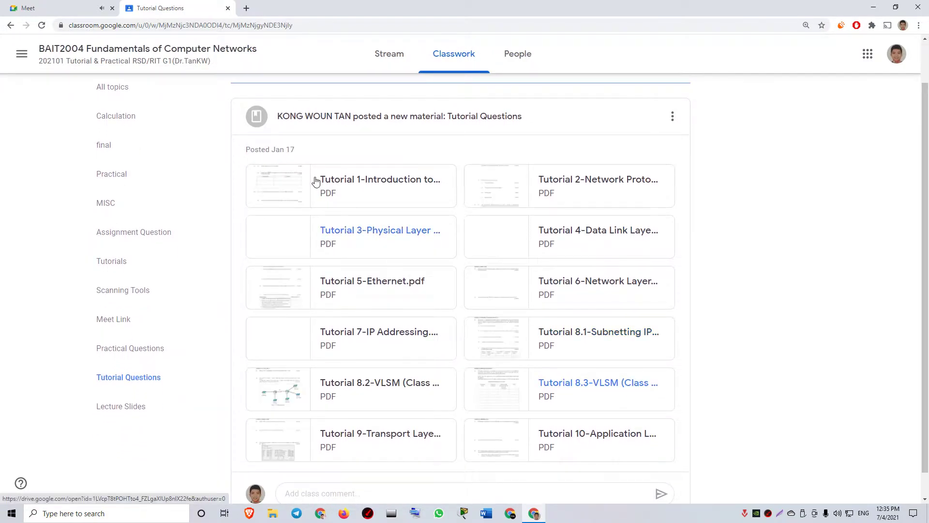
# - Open the Tutorial 8.3-VLSM (Class B and Class A) file in Google Docs and return to the Meet call
pyautogui.click(315, 181)
pyautogui.click(455, 55)
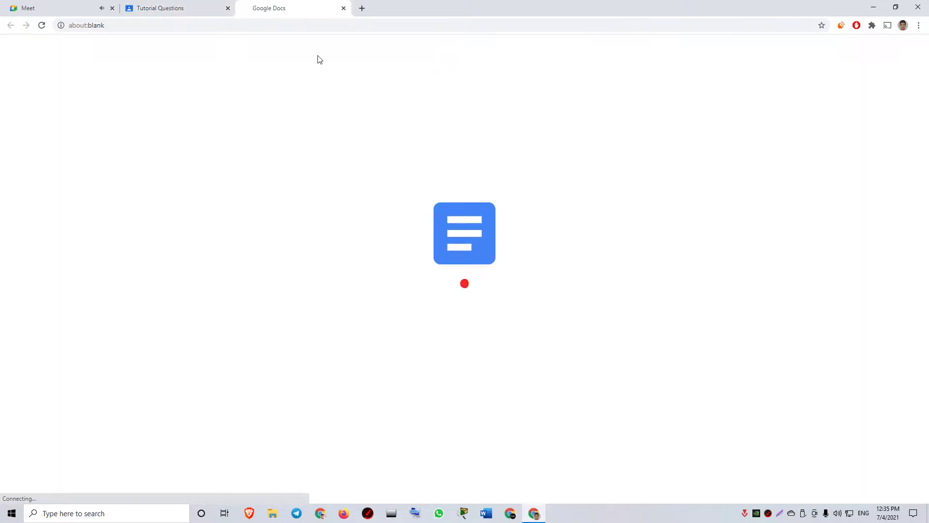
pyautogui.click(184, 8)
pyautogui.click(53, 8)
pyautogui.click(300, 6)
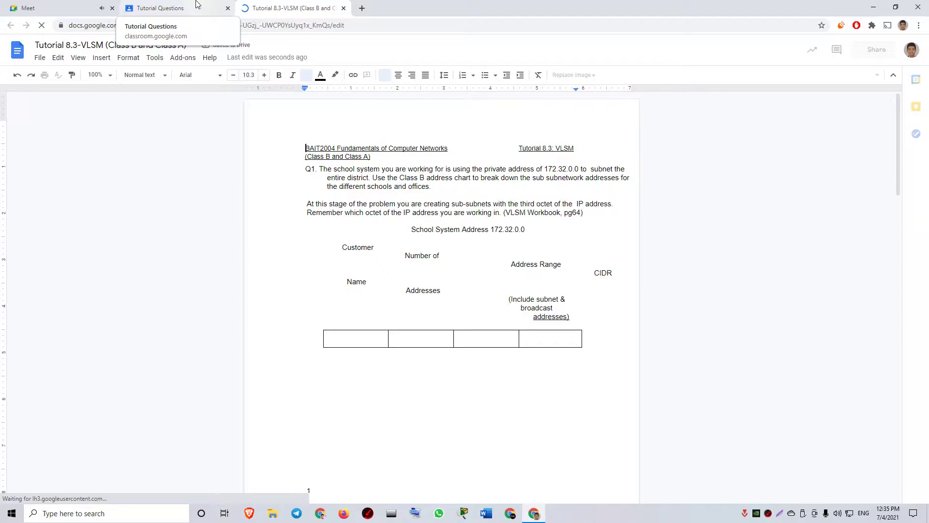
pyautogui.click(48, 7)
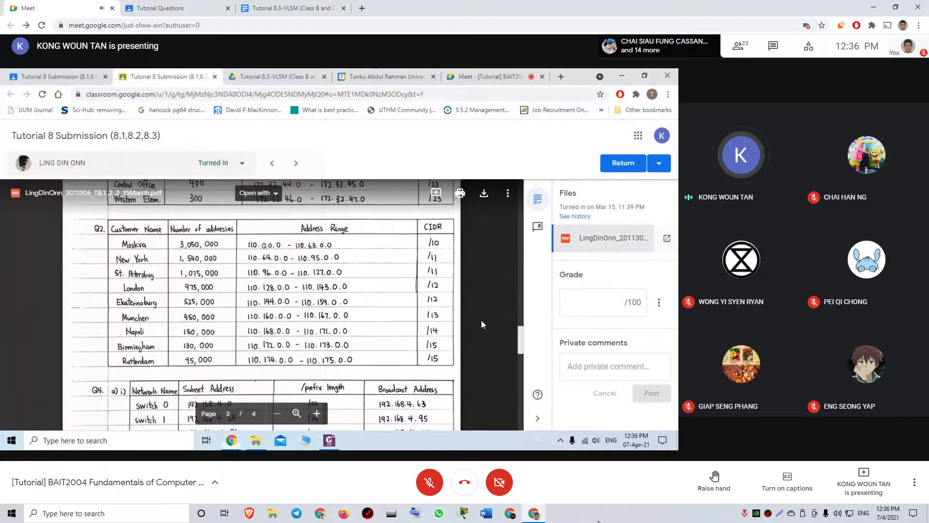
# - Go back to the BAIT2004 class page and switch from its classwork to the stream
pyautogui.click(246, 5)
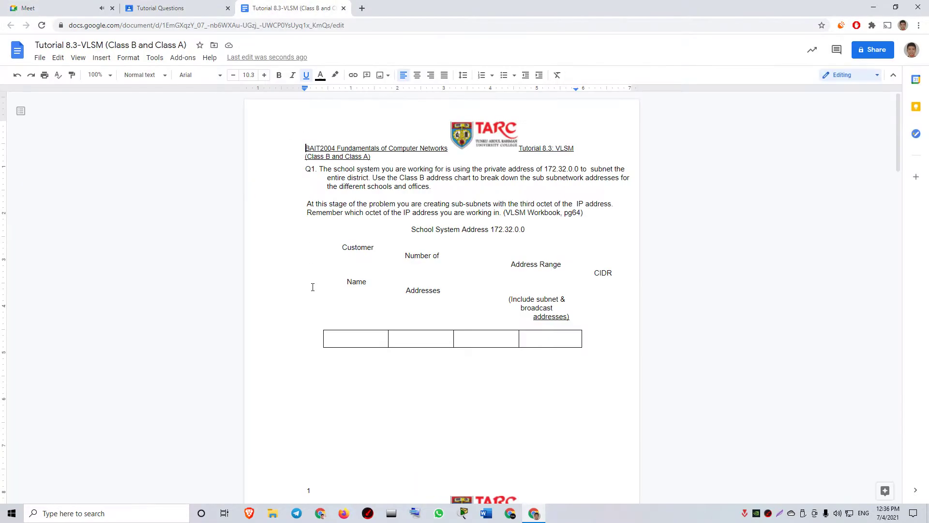
pyautogui.click(180, 5)
pyautogui.press('Escape')
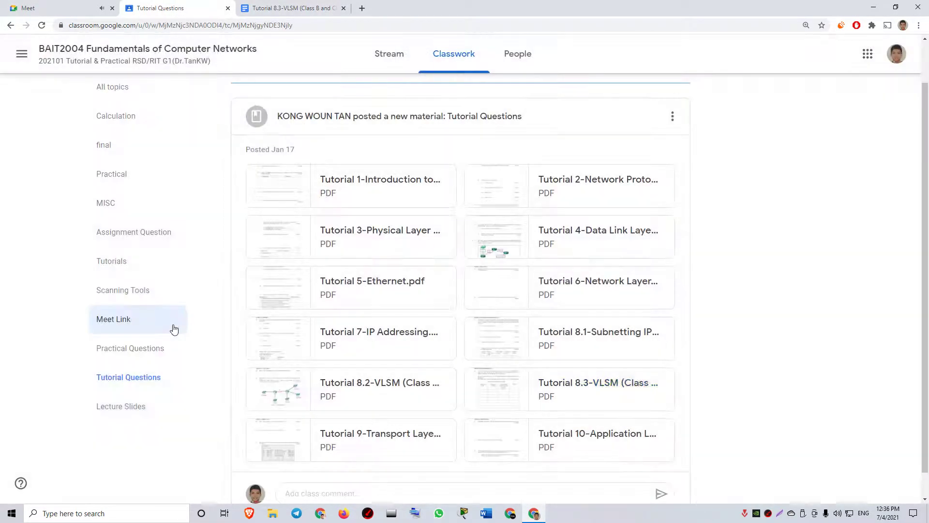
pyautogui.scroll(10, 194, 309)
pyautogui.click(389, 53)
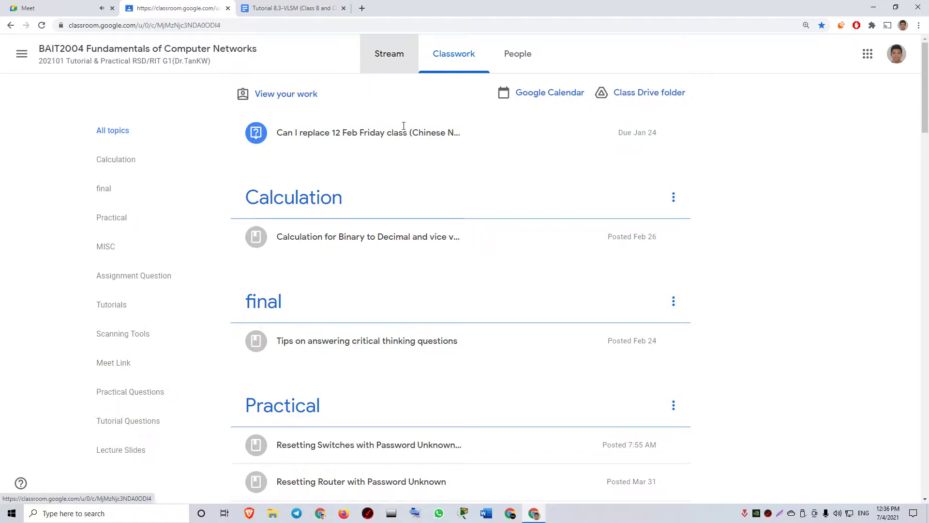
pyautogui.scroll(10, 459, 218)
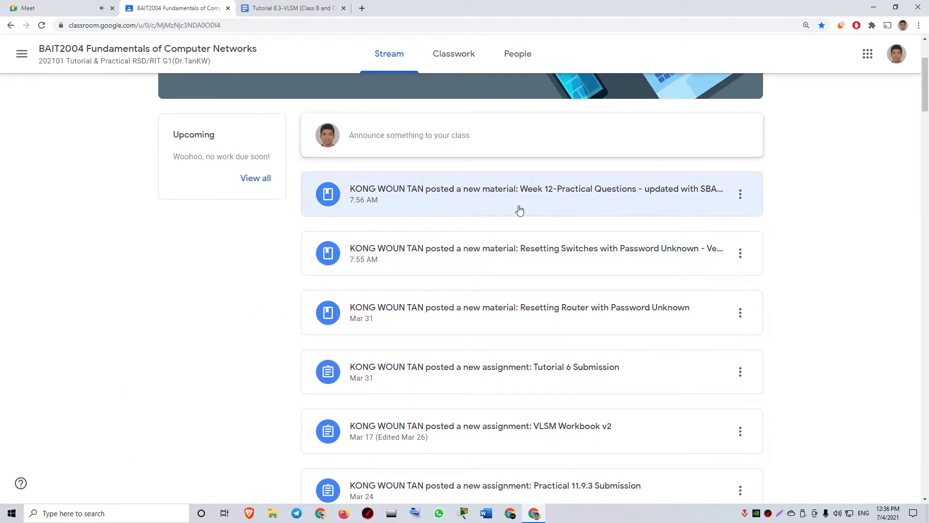
# - Open the VLSM Workbook v2 assignment from the class stream and return to the Meet call
pyautogui.scroll(-4, 519, 209)
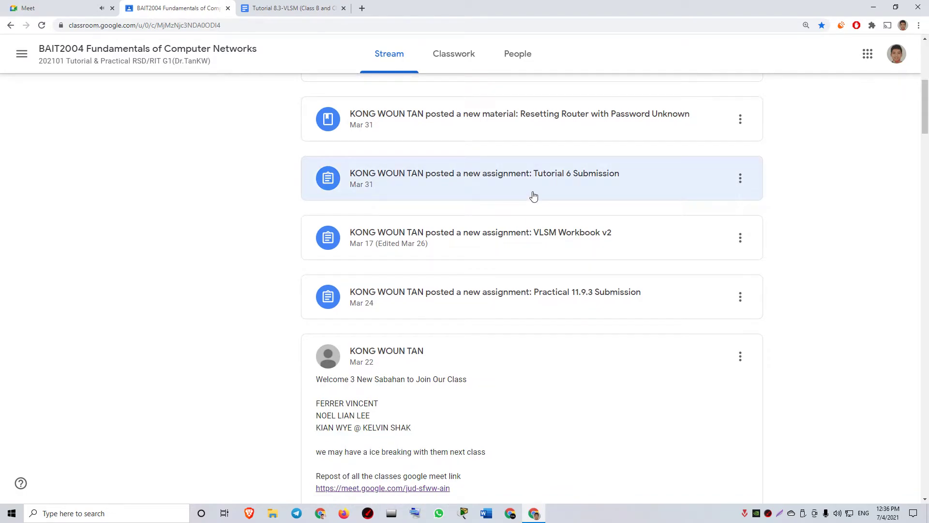
pyautogui.click(534, 196)
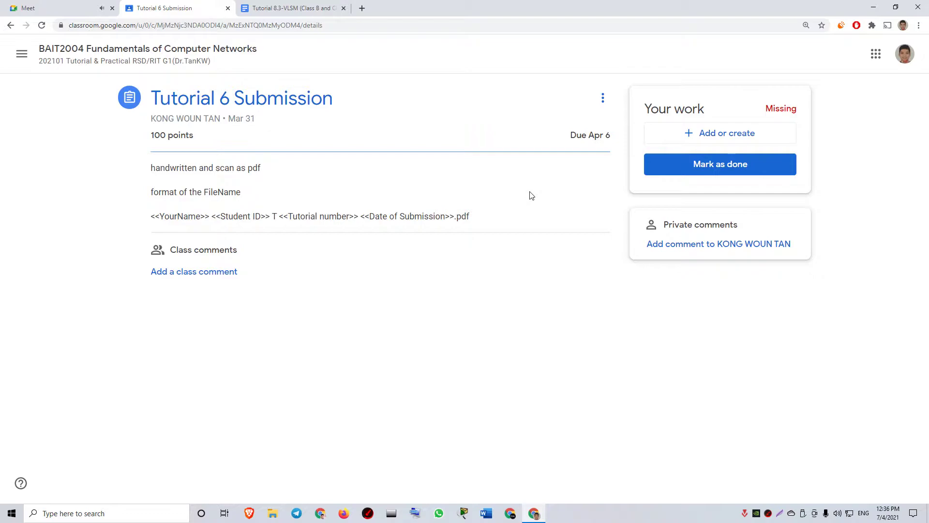
pyautogui.hotkey('alt', 'Left')
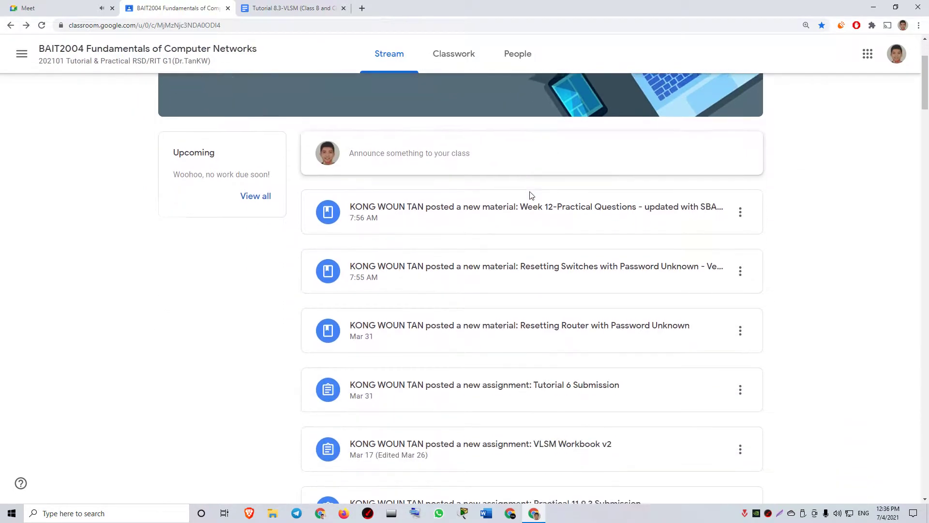
pyautogui.scroll(-3, 525, 231)
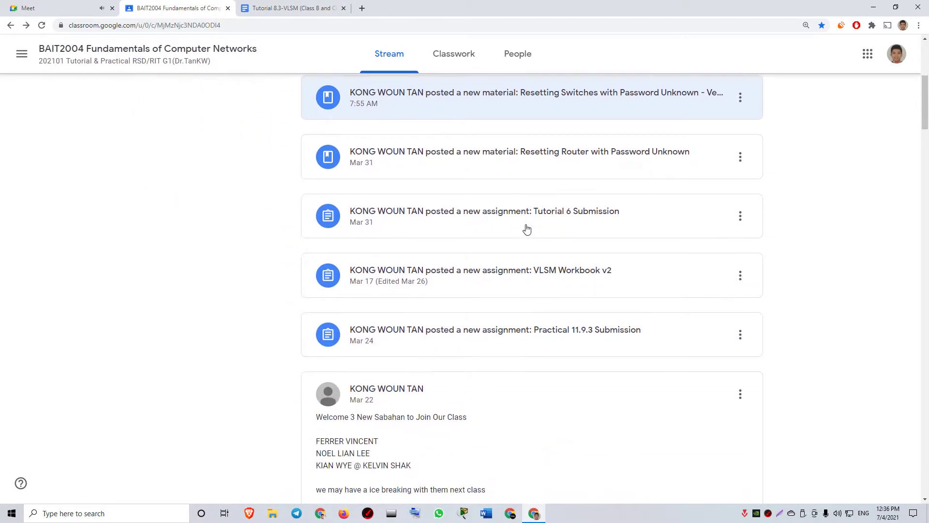
pyautogui.click(523, 258)
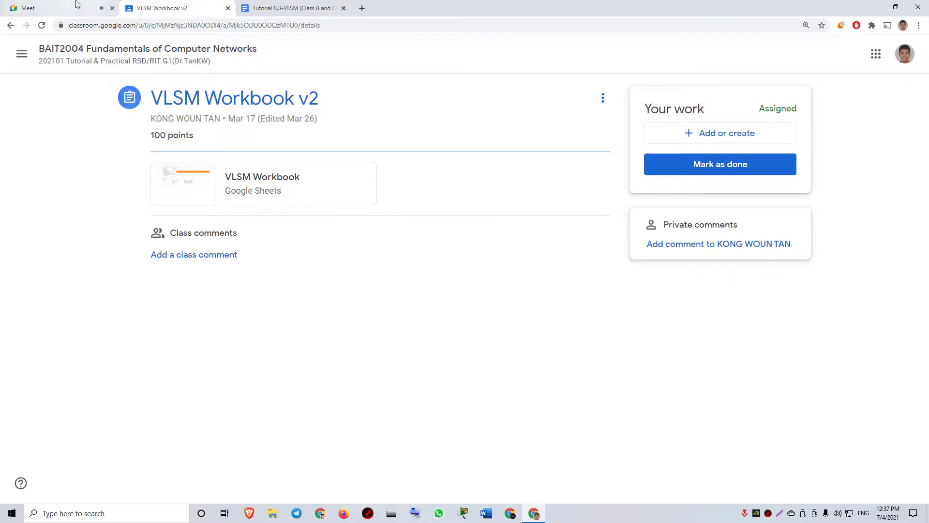
pyautogui.click(49, 8)
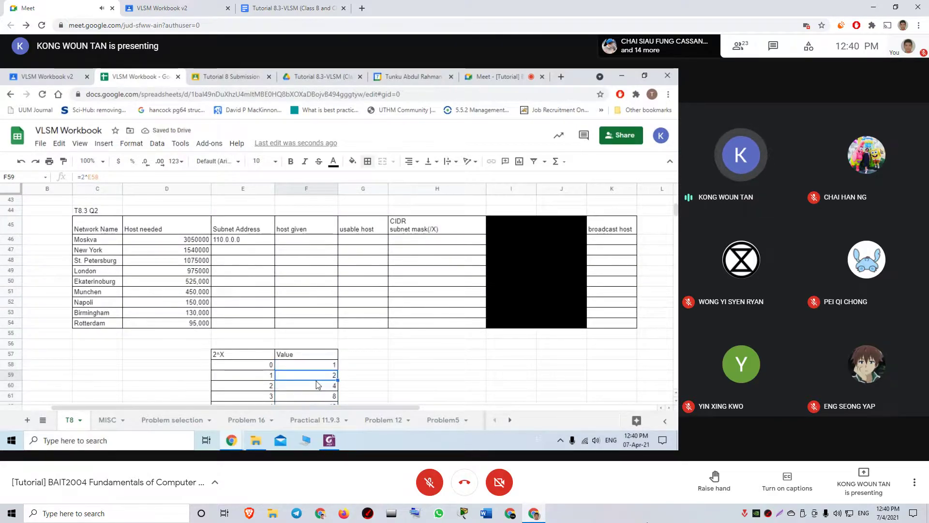
# - Examine Moskva's needed hosts in the T8.3 Q2 table against the powers-of-two table below it in the shared VLSM Workbook
pyautogui.scroll(2, 379, 359)
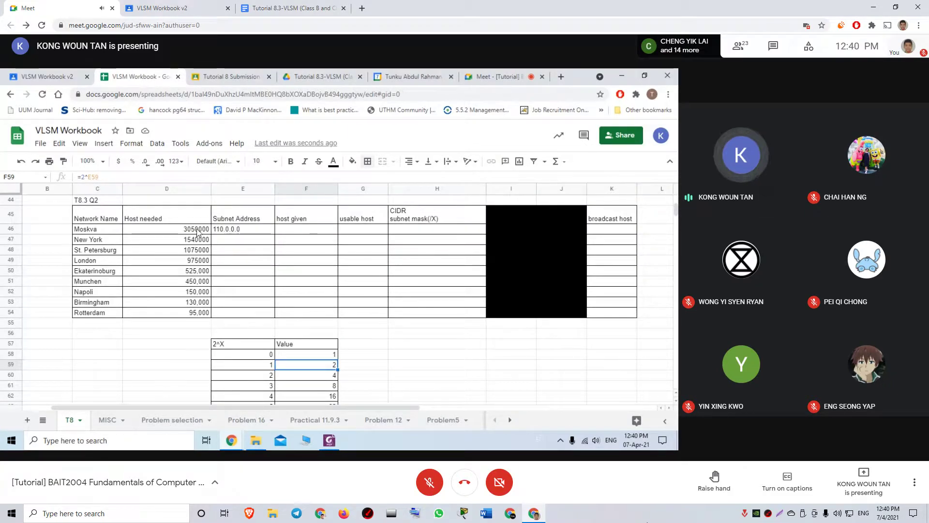
pyautogui.click(167, 229)
pyautogui.scroll(-3, 385, 331)
pyautogui.scroll(2, 366, 326)
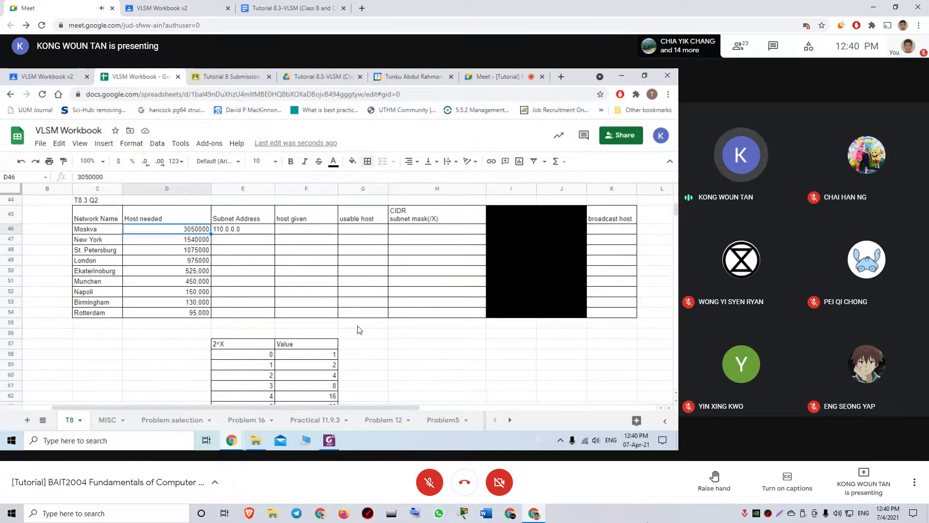
pyautogui.scroll(-3, 382, 336)
pyautogui.scroll(-3, 384, 329)
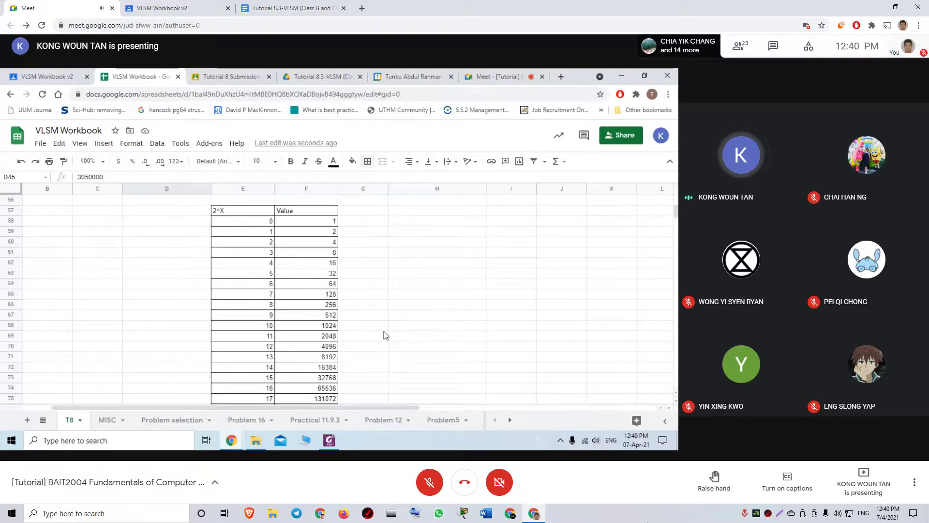
pyautogui.scroll(5, 329, 285)
pyautogui.scroll(1, 328, 285)
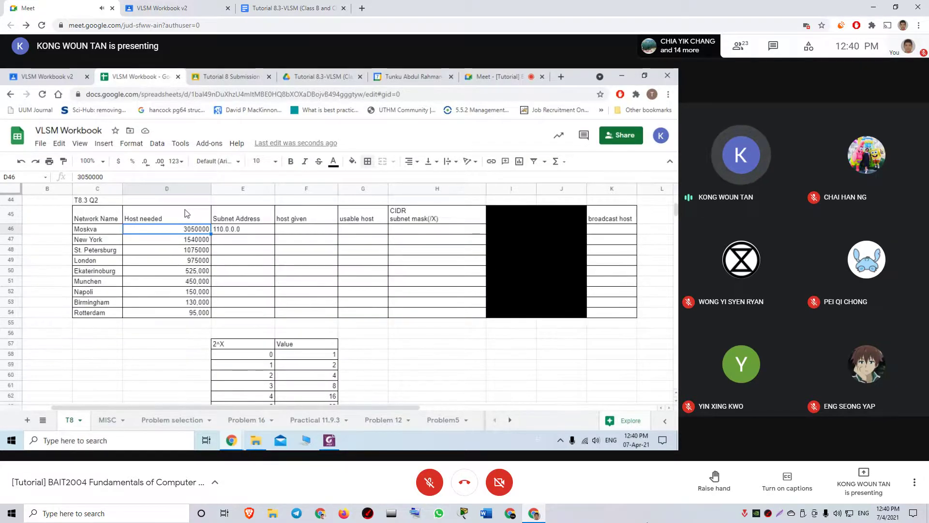
pyautogui.scroll(-7, 437, 345)
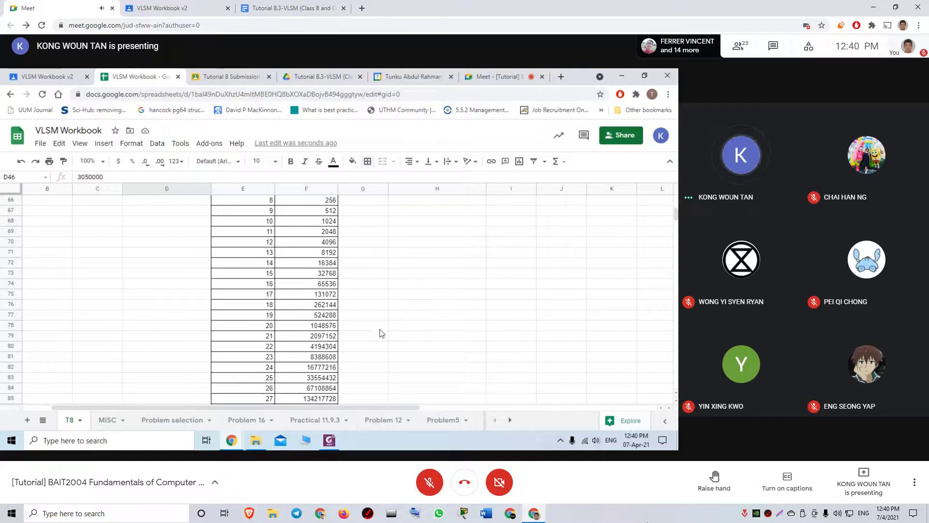
# - Divide Moskva's host given value by 65536 in cell H57 with the formula =F46/65536
pyautogui.click(322, 350)
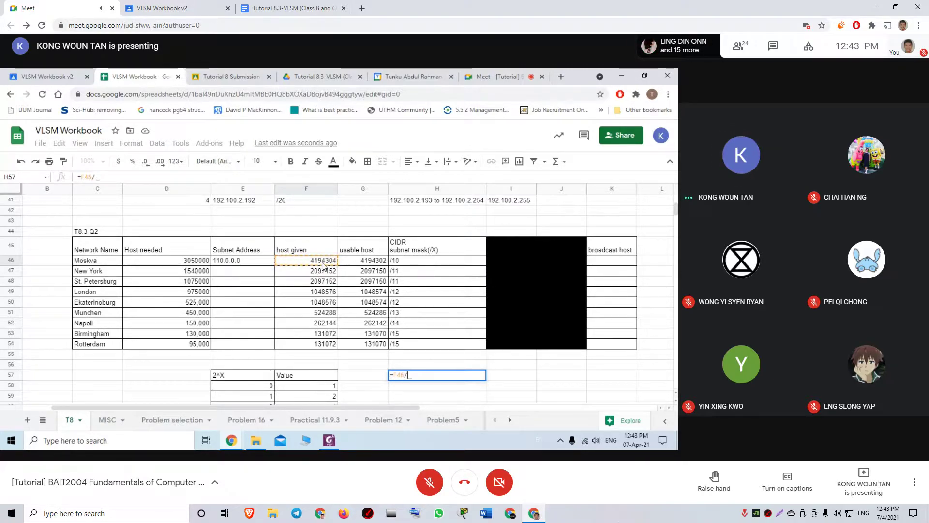
pyautogui.write('65536')
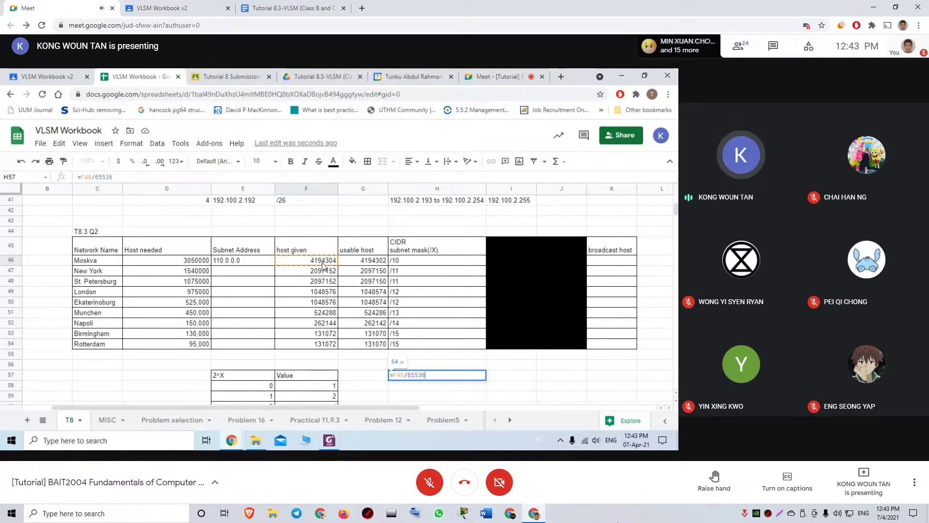
pyautogui.press('Return')
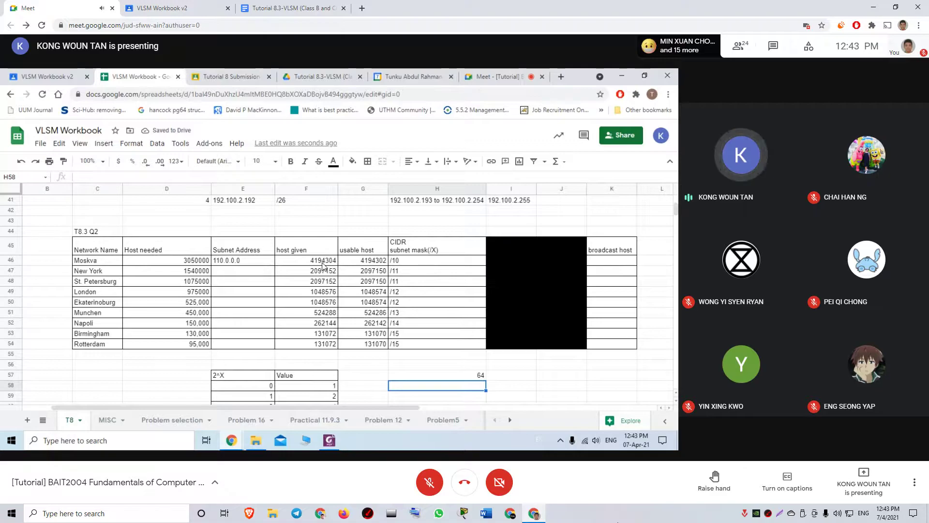
# - Enter the subnet addresses 110.64.0.0 for New York and 110.96.0.0 for St. Petersburg in the T8.3 Q2 table
pyautogui.click(230, 271)
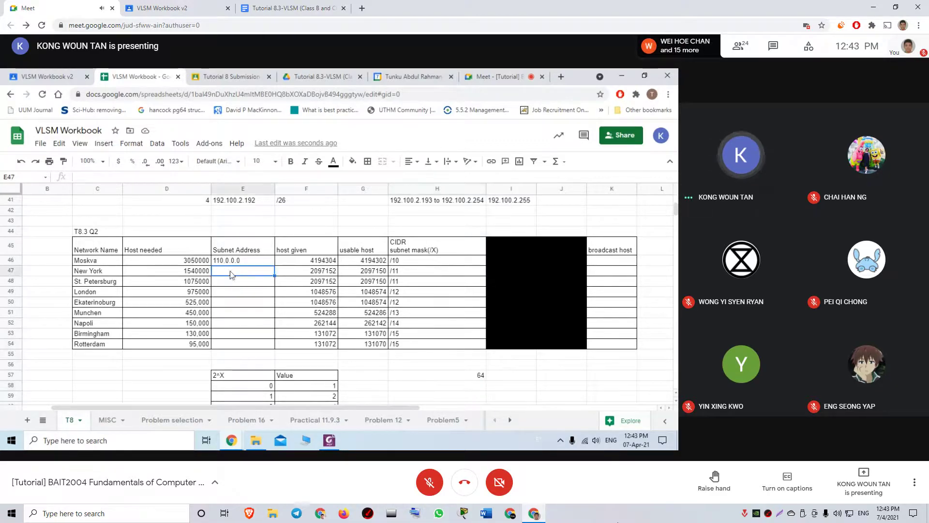
pyautogui.doubleClick(232, 271)
pyautogui.write('110.64.0.0')
pyautogui.press('Return')
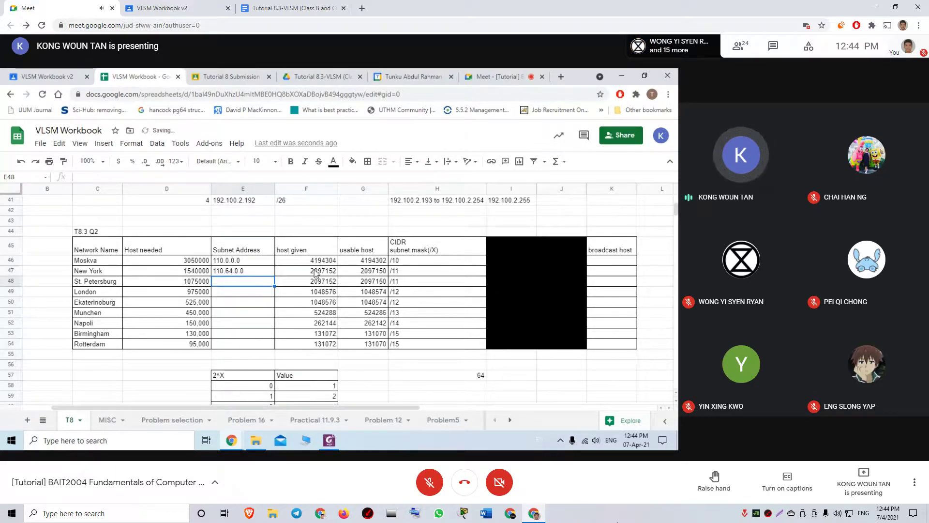
pyautogui.doubleClick(256, 280)
pyautogui.write('110.')
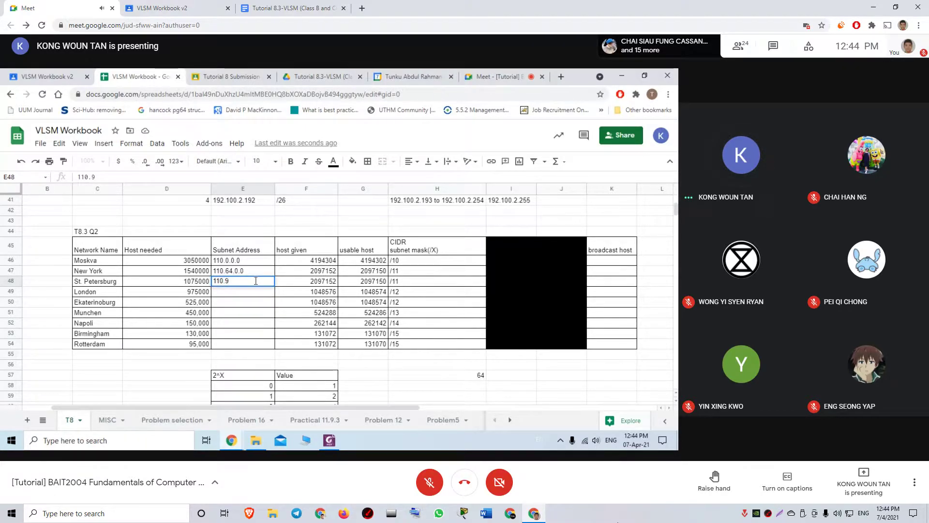
pyautogui.write('96.0.0')
pyautogui.press('Return')
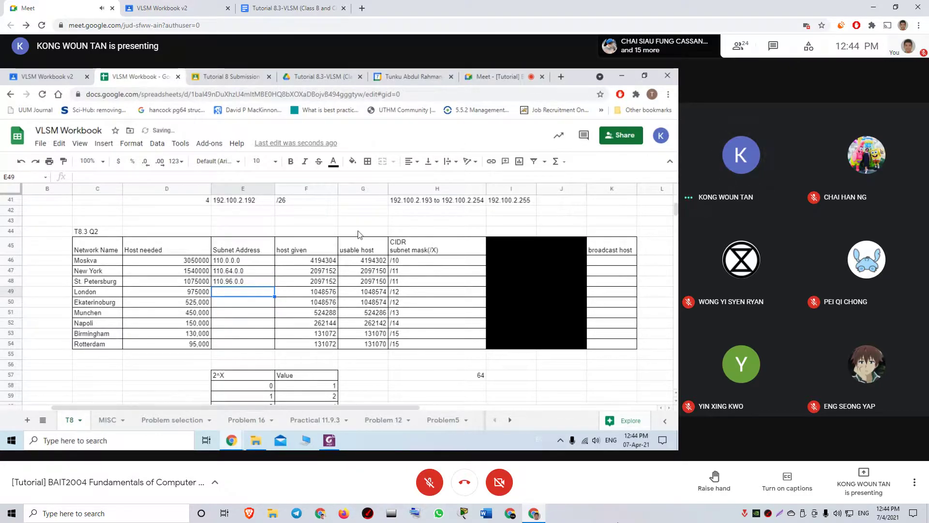
# - Enter the subnet addresses 110.128.0.0 for London and 110.144.0.0 for Ekaterinoburg
pyautogui.write('110.')
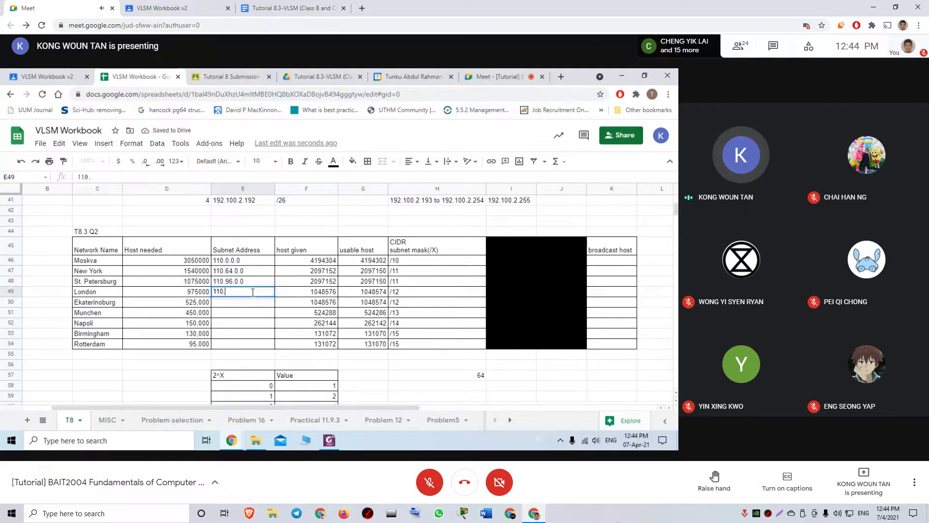
pyautogui.write('128.0.0')
pyautogui.press('Return')
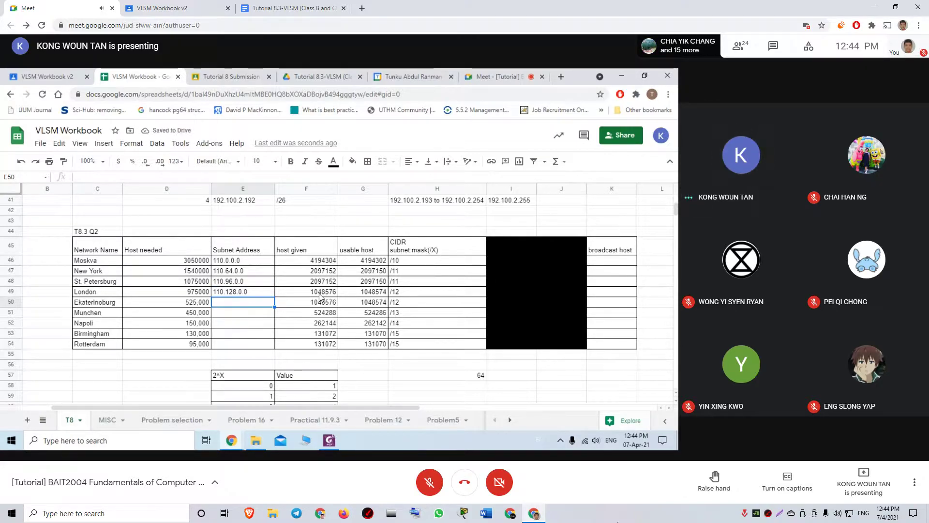
pyautogui.write('110.')
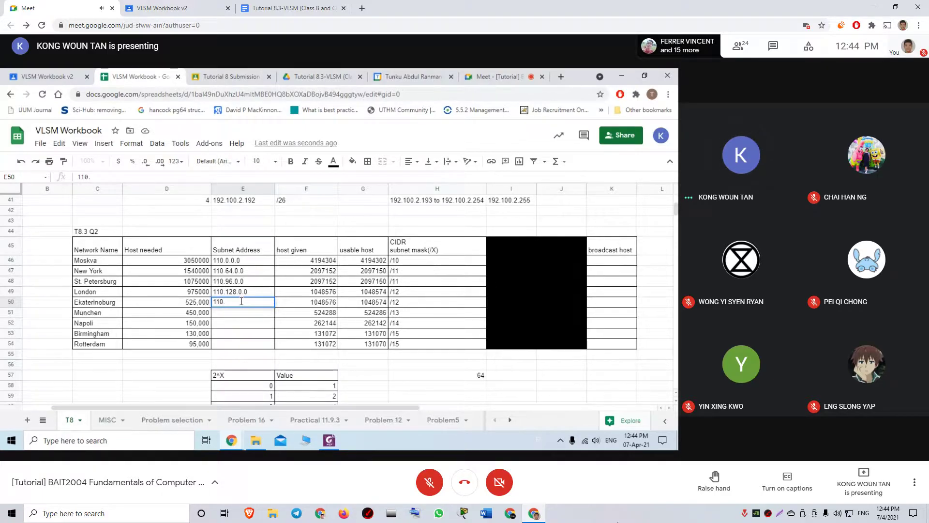
pyautogui.write('144')
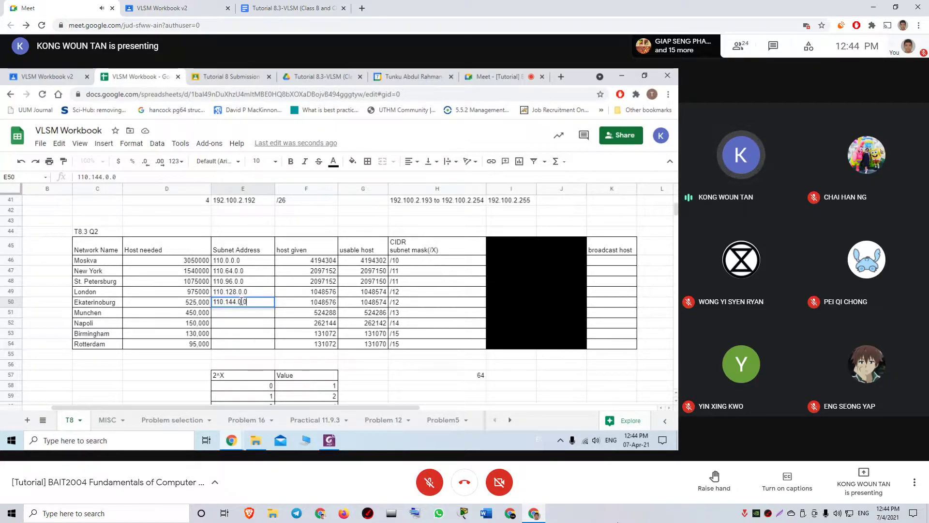
pyautogui.write('.0.0')
pyautogui.press('Return')
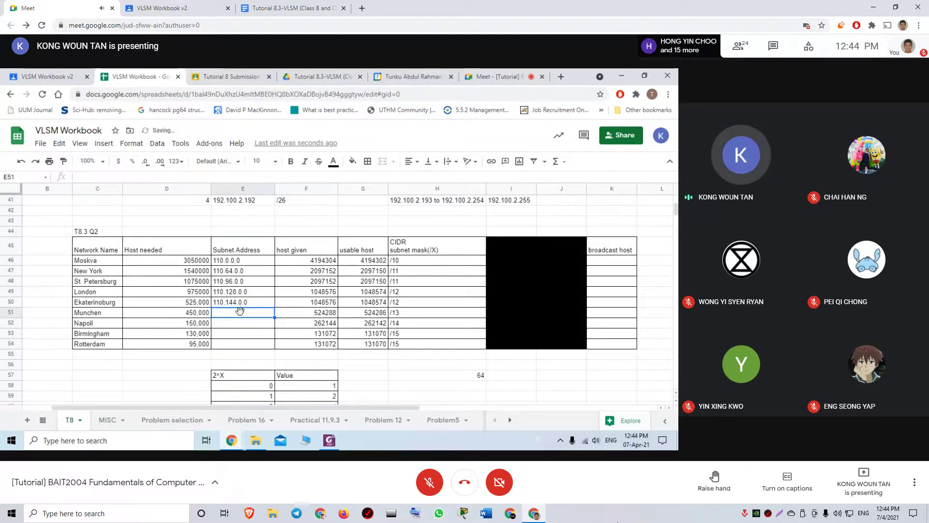
# - Enter the subnet addresses 110.160.0.0 for Munchen and 110.168.0.0 for Napoli
pyautogui.write('110')
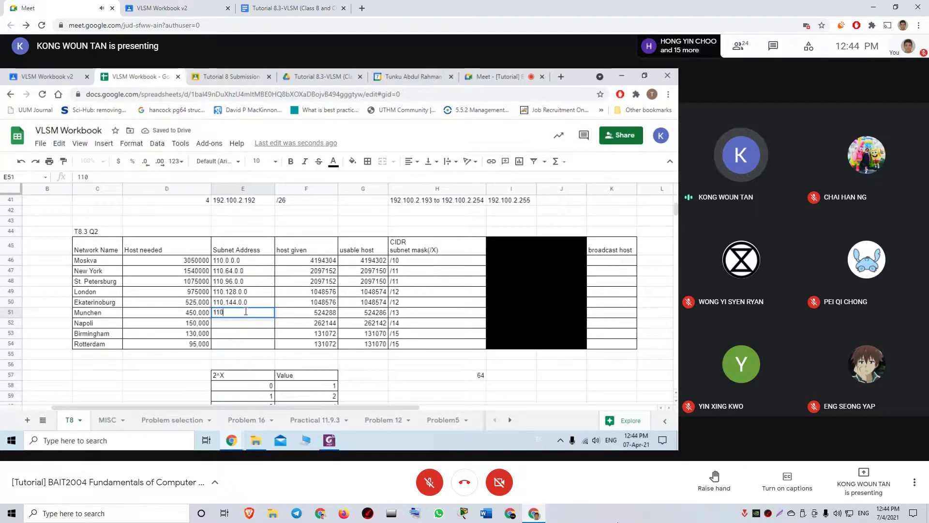
pyautogui.write('.160.0.0')
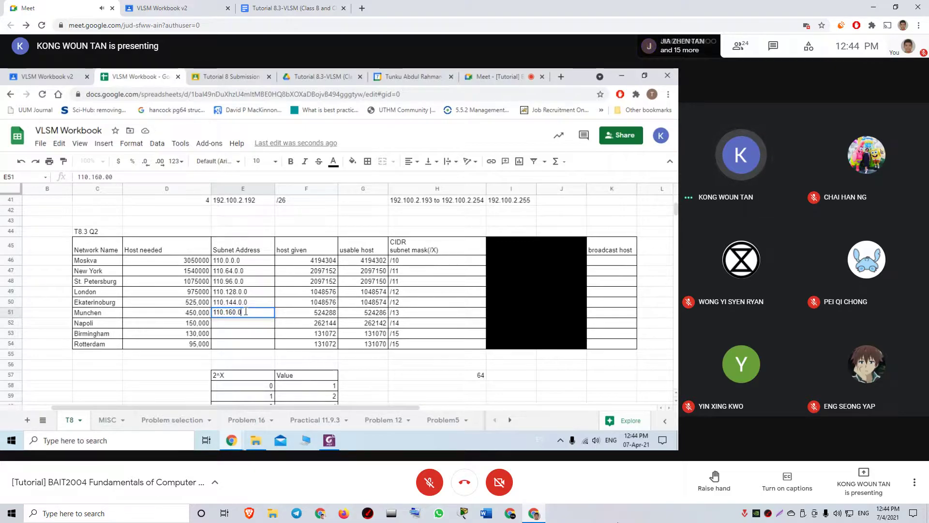
pyautogui.press('Return')
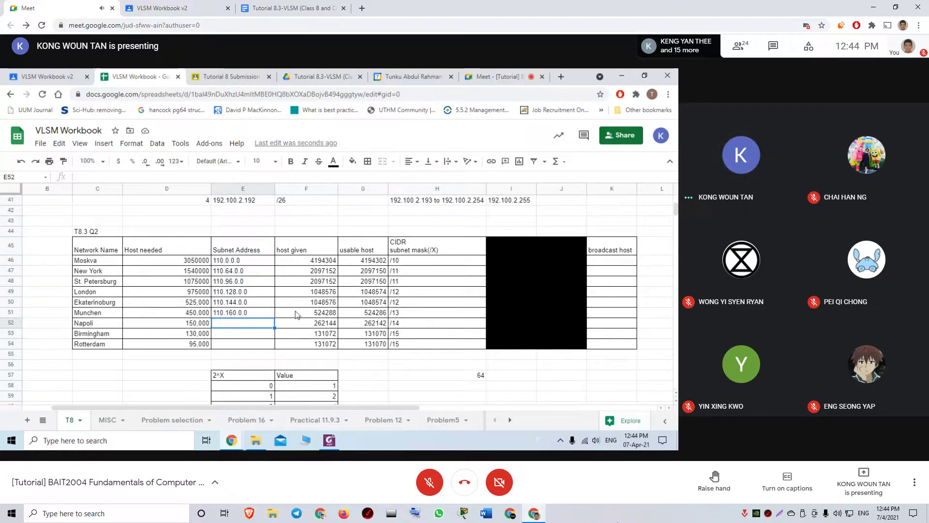
pyautogui.write('110.168.0.0')
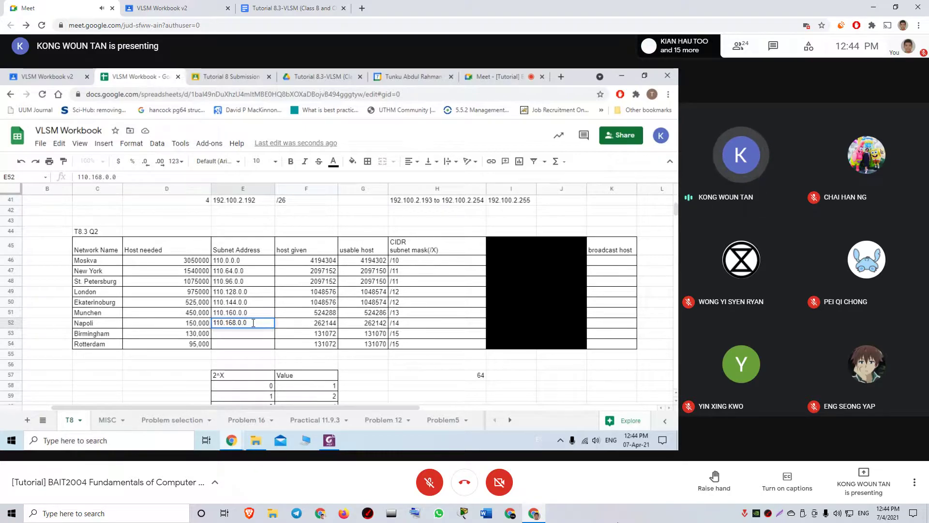
pyautogui.press('Return')
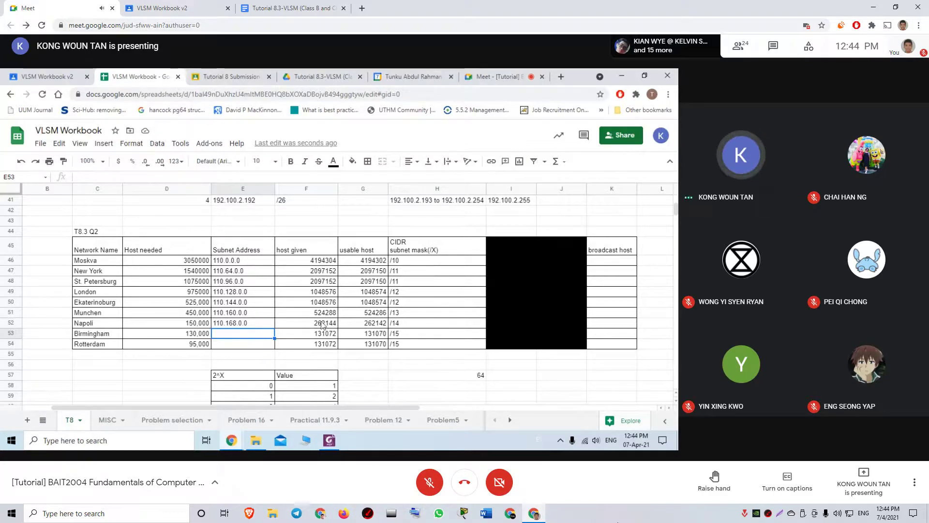
# - Enter the subnet addresses 110.172.0.0 for Birmingham and 110.174.0.0 for Rotterdam
pyautogui.write('110.172.0.0')
pyautogui.press('Return')
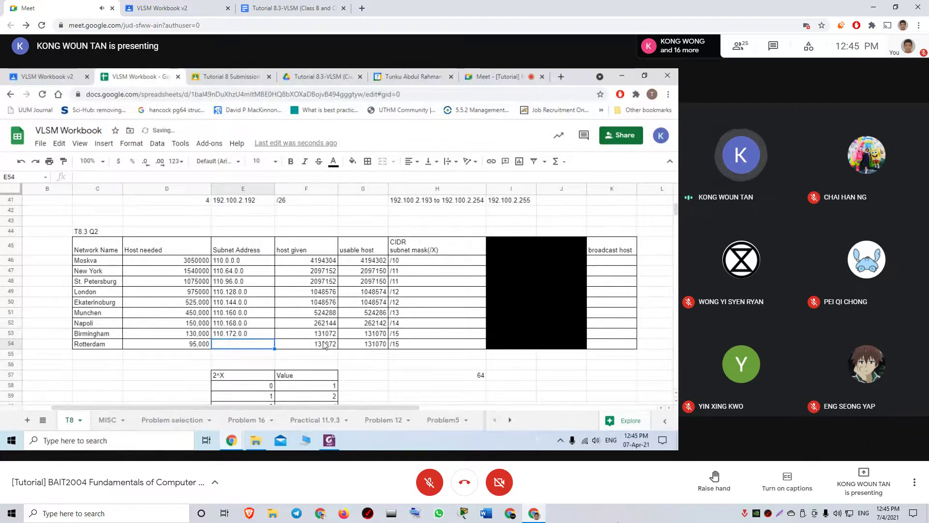
pyautogui.doubleClick(260, 342)
pyautogui.write('110.17')
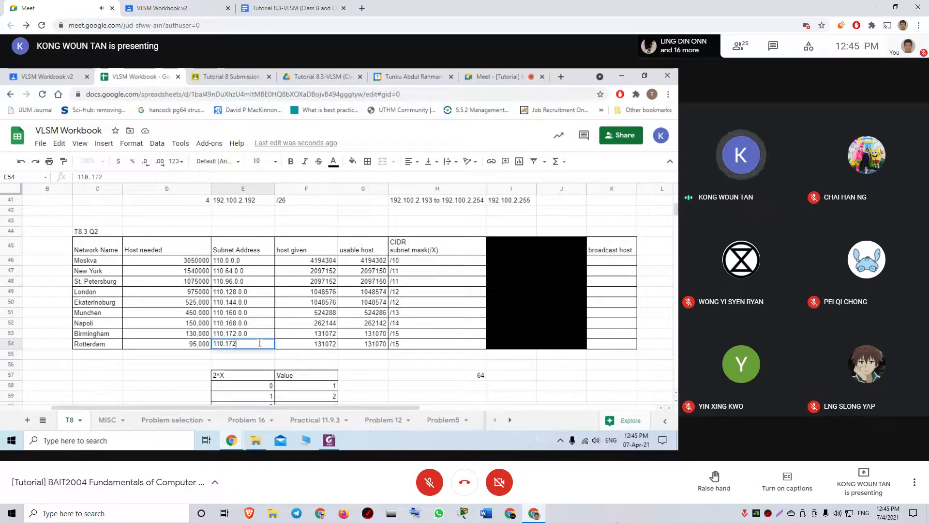
pyautogui.write('4.0.0')
pyautogui.press('Return')
# - Add the following subnet address 110.176.0.0 in cell E55, just below Rotterdam's row
pyautogui.write('110')
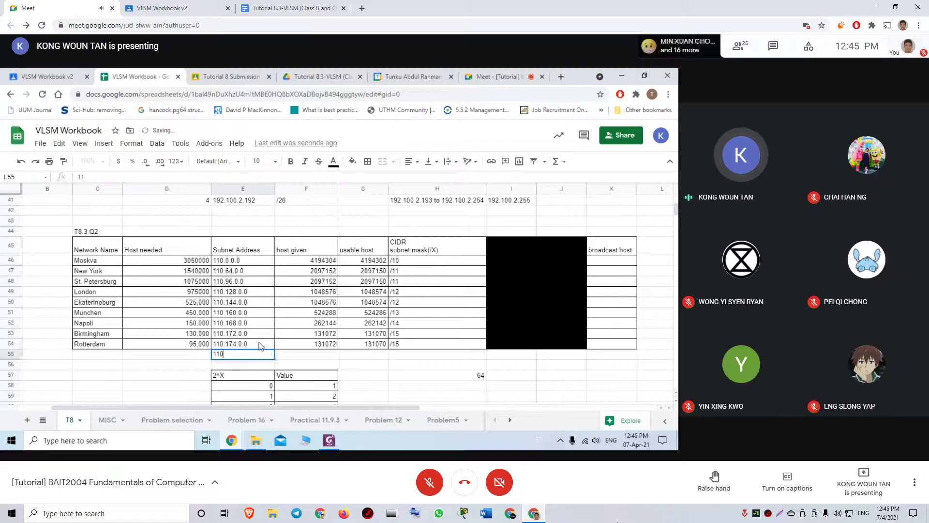
pyautogui.write('.176.0.0')
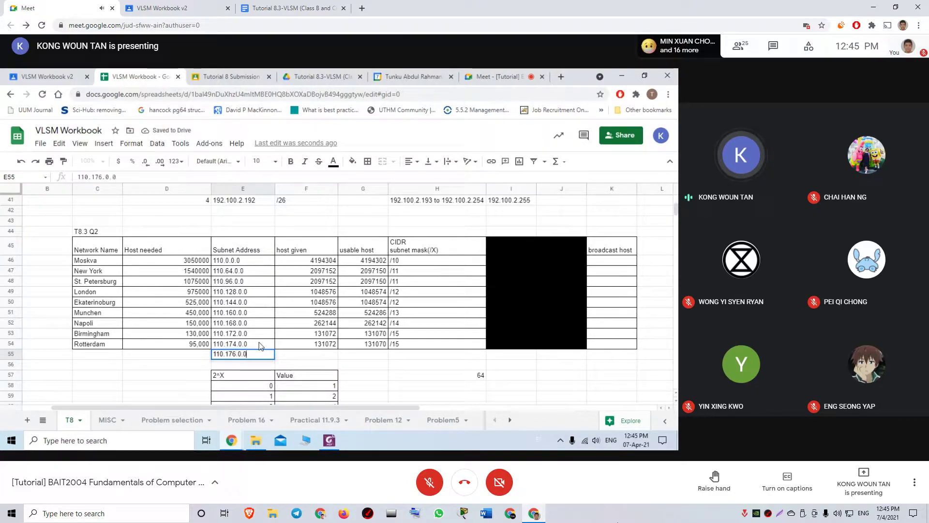
pyautogui.press('Return')
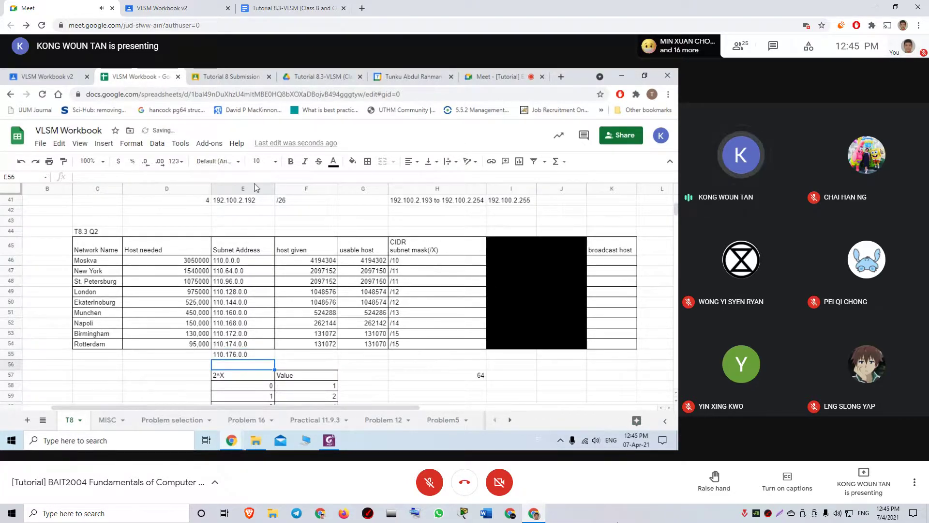
# - Compare the workbook's subnet addresses with the Q2 address ranges in the student's Tutorial 8 submission
pyautogui.click(220, 76)
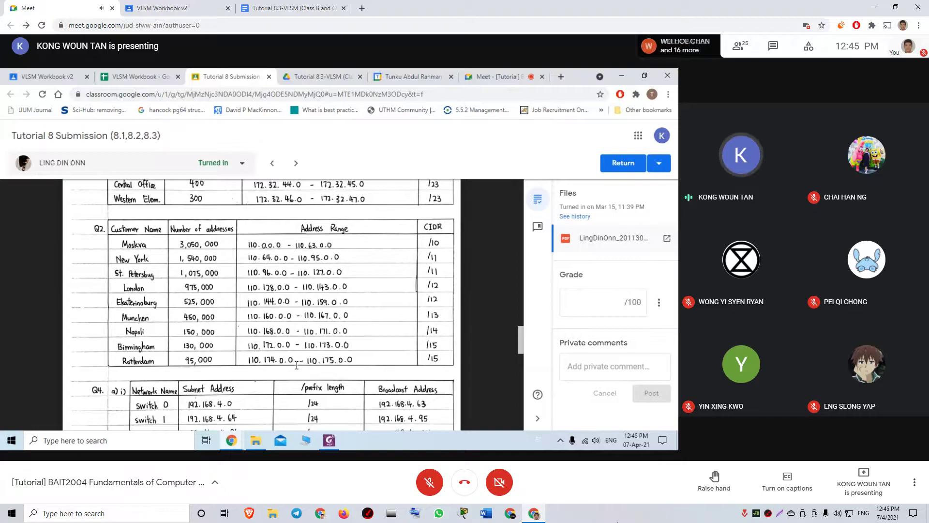
pyautogui.click(115, 74)
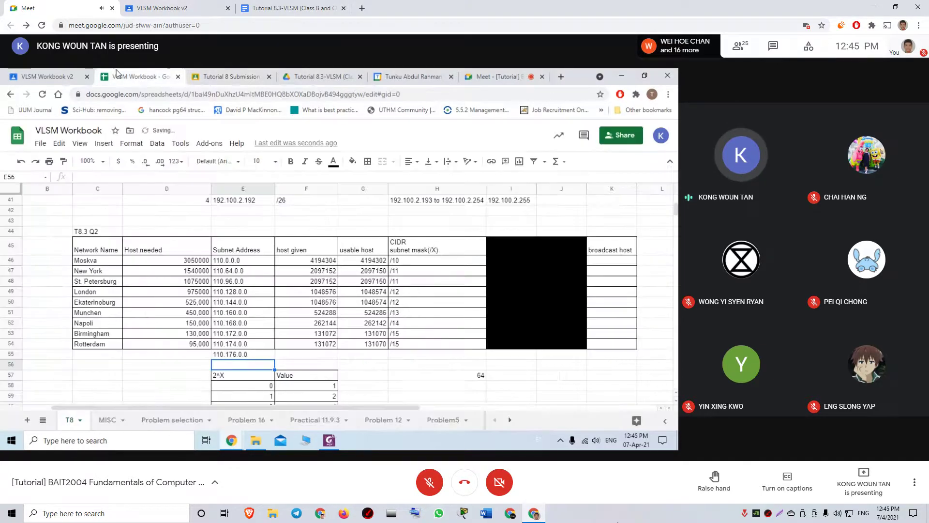
pyautogui.click(244, 78)
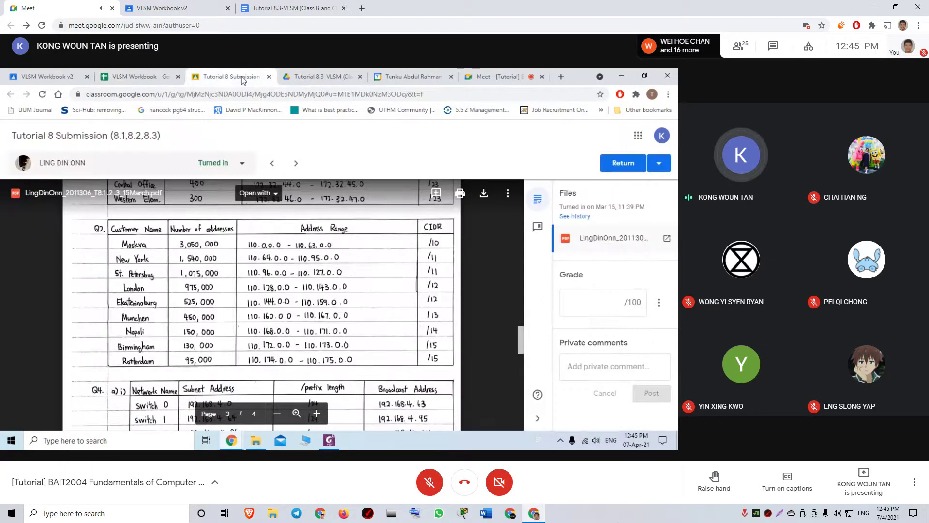
pyautogui.click(152, 80)
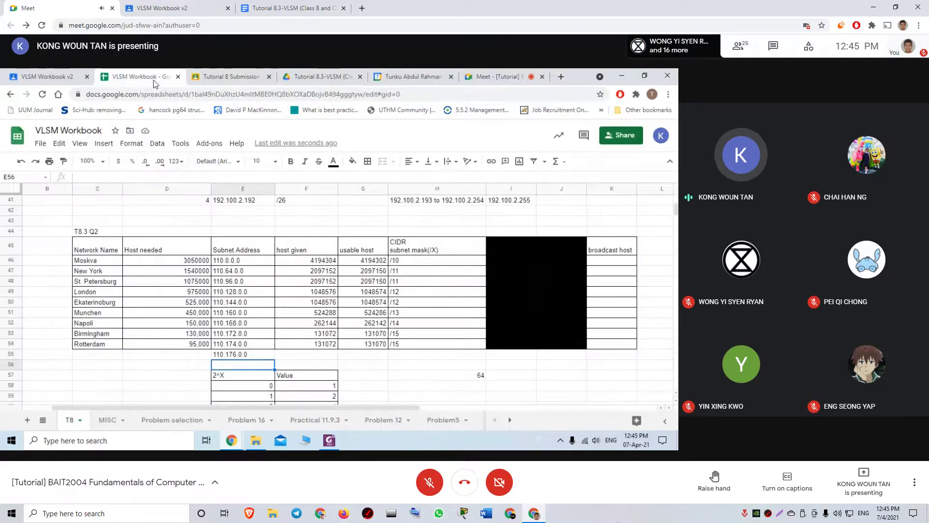
# - Enter 110.175.255.255 as Rotterdam's broadcast host and fit that column's width to its contents
pyautogui.click(622, 344)
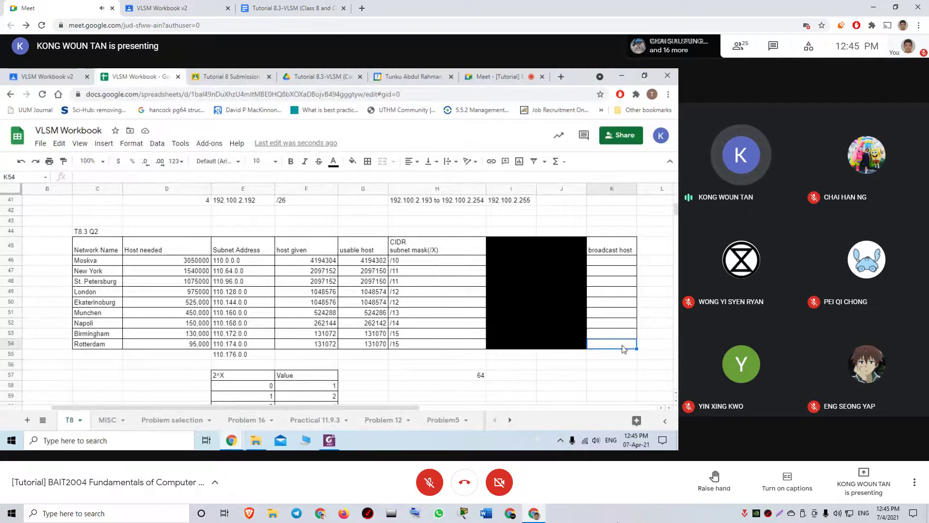
pyautogui.click(238, 355)
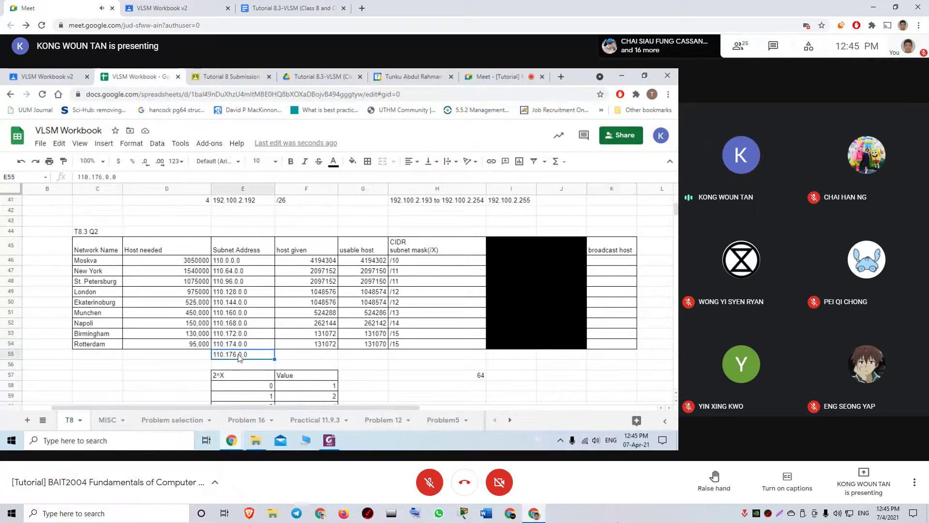
pyautogui.click(623, 345)
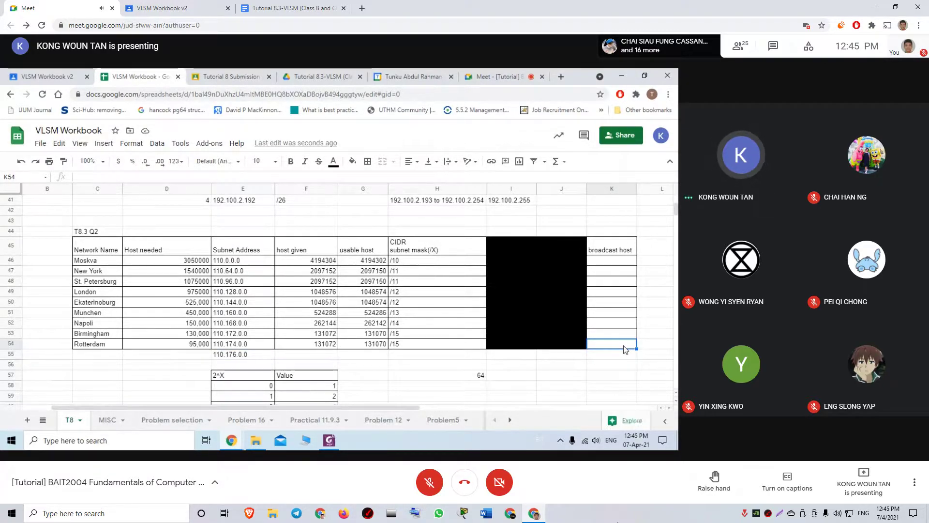
pyautogui.write('1')
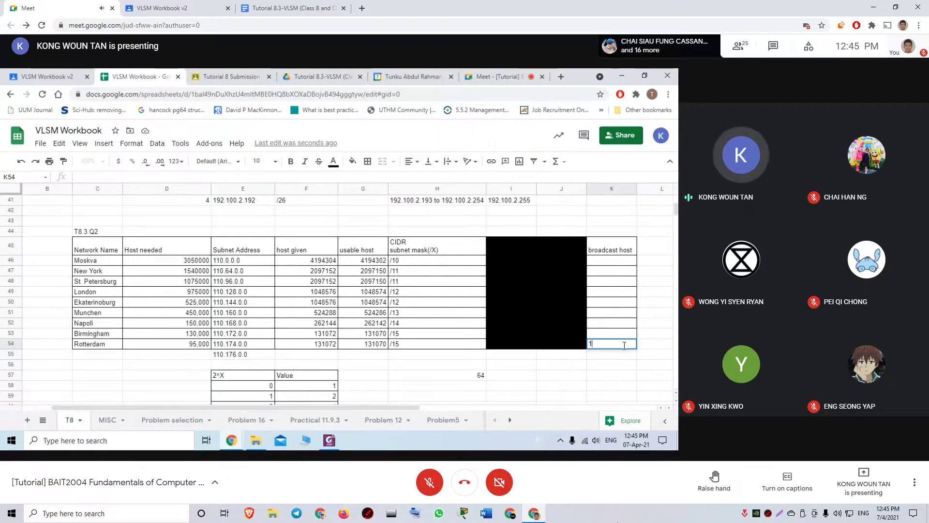
pyautogui.write('10.176')
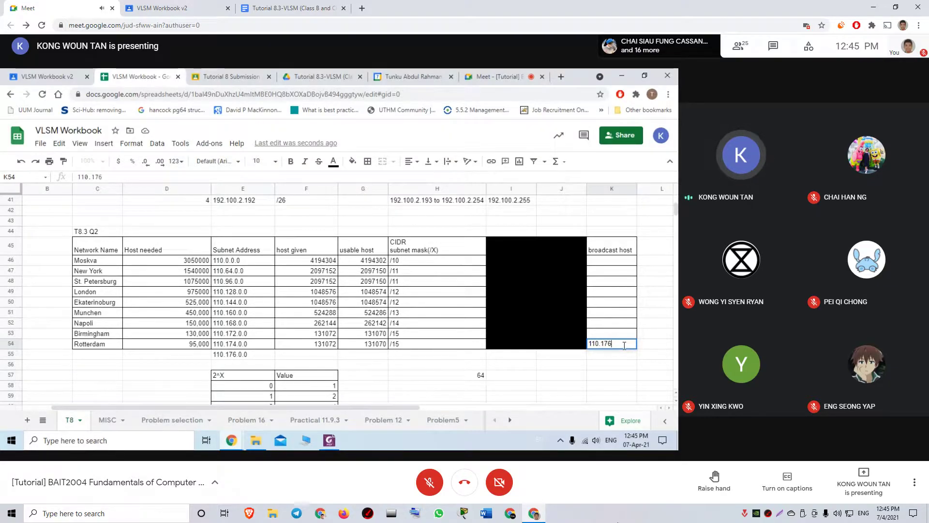
pyautogui.write('.')
pyautogui.press('BackSpace')
pyautogui.press('BackSpace')
pyautogui.write('5.25')
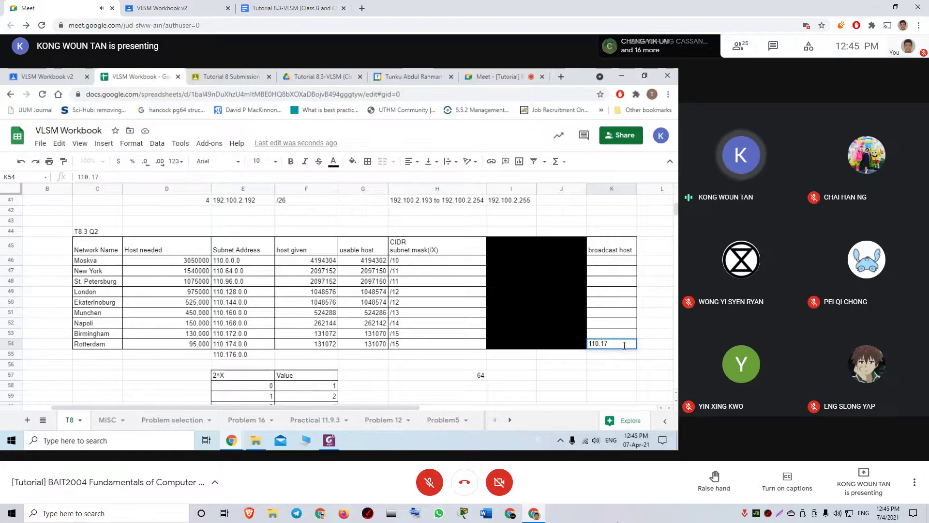
pyautogui.write('5.255')
pyautogui.press('Return')
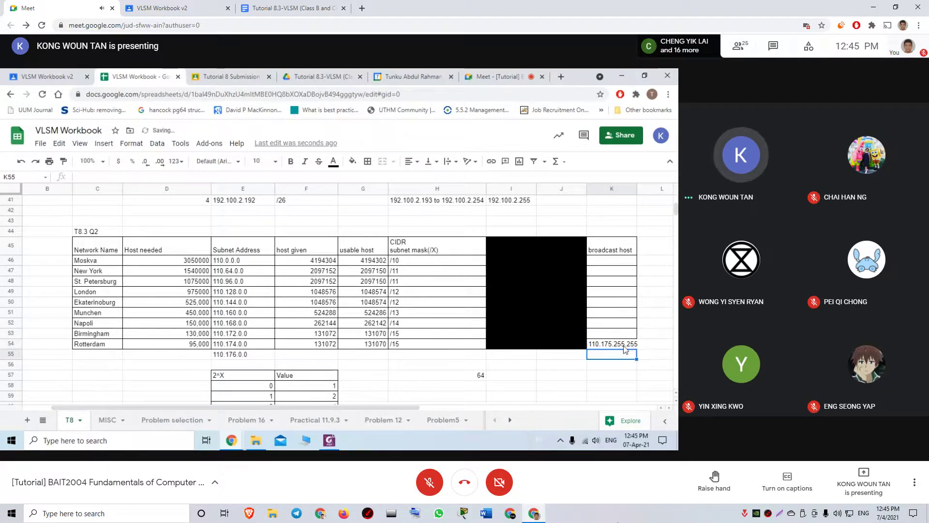
pyautogui.doubleClick(637, 188)
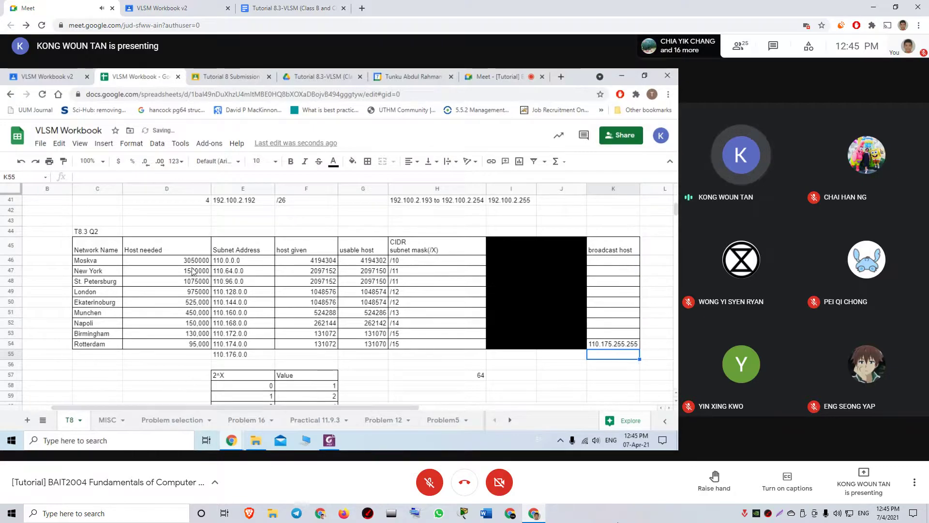
# - Enter 110.173.255.255 as the broadcast host for the rows from Moskva to Birmingham, and set Napoli's to 110.171.255.255
pyautogui.click(618, 336)
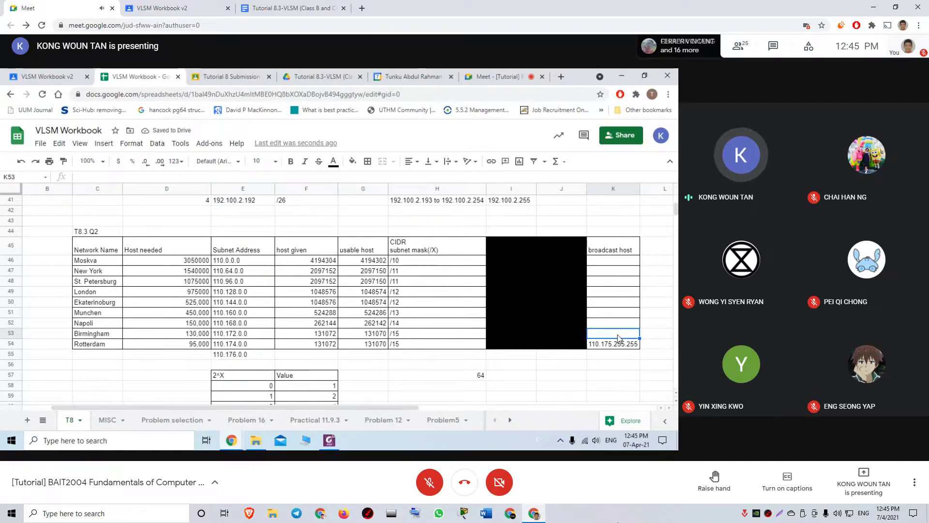
pyautogui.click(218, 75)
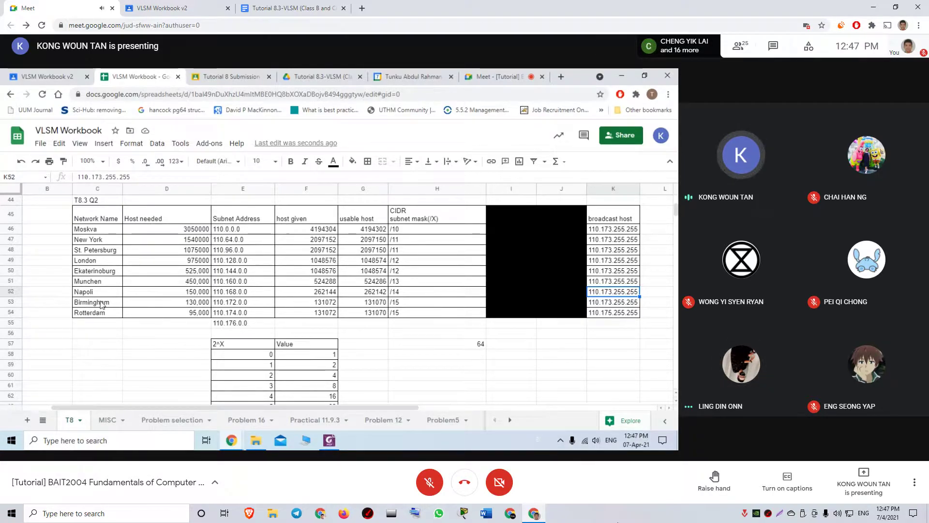
pyautogui.click(9, 290)
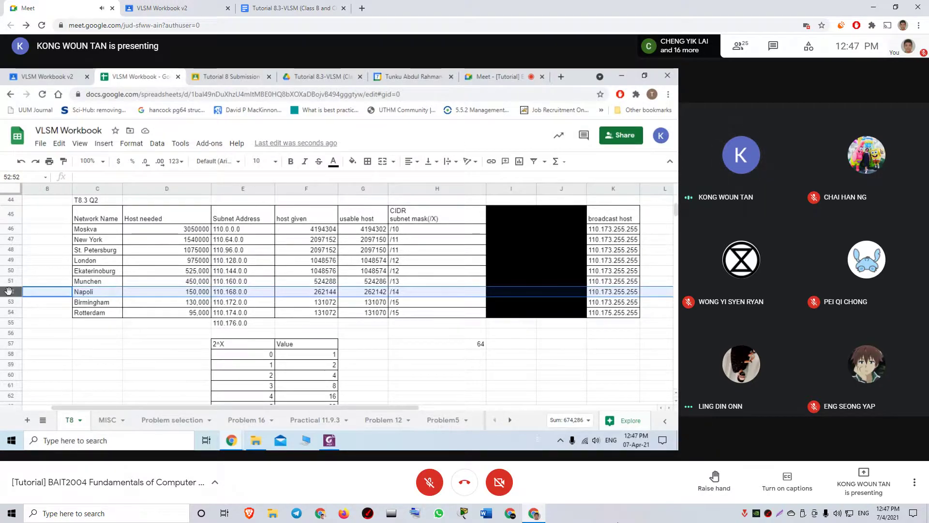
pyautogui.click(612, 291)
pyautogui.doubleClick(612, 291)
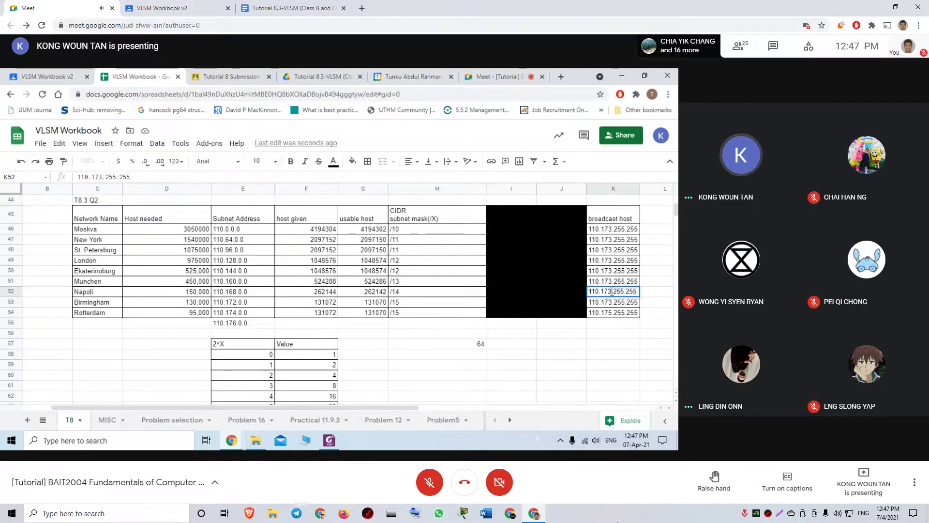
pyautogui.press('Return')
# - Change Munchen's broadcast host to 110.167.255.255
pyautogui.click(615, 279)
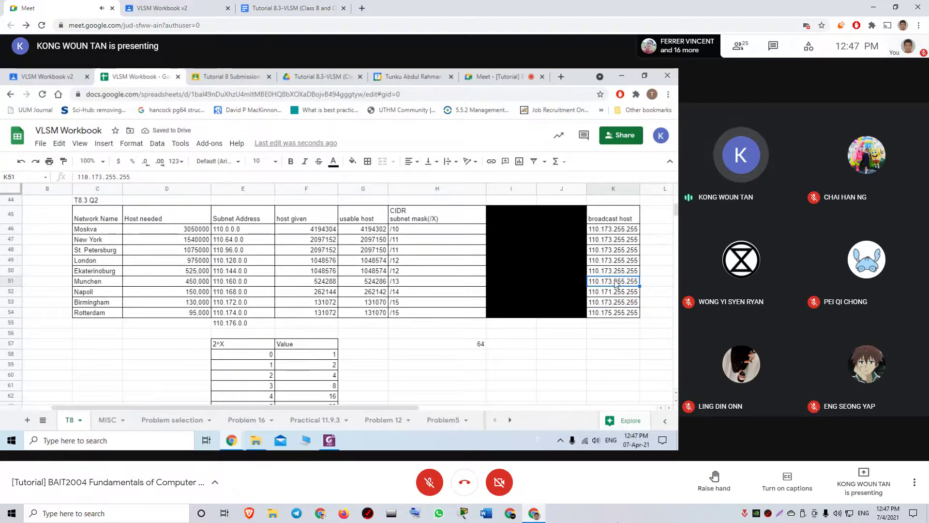
pyautogui.doubleClick(612, 283)
pyautogui.click(611, 281)
pyautogui.press('BackSpace')
pyautogui.press('BackSpace')
pyautogui.write('67')
pyautogui.press('Return')
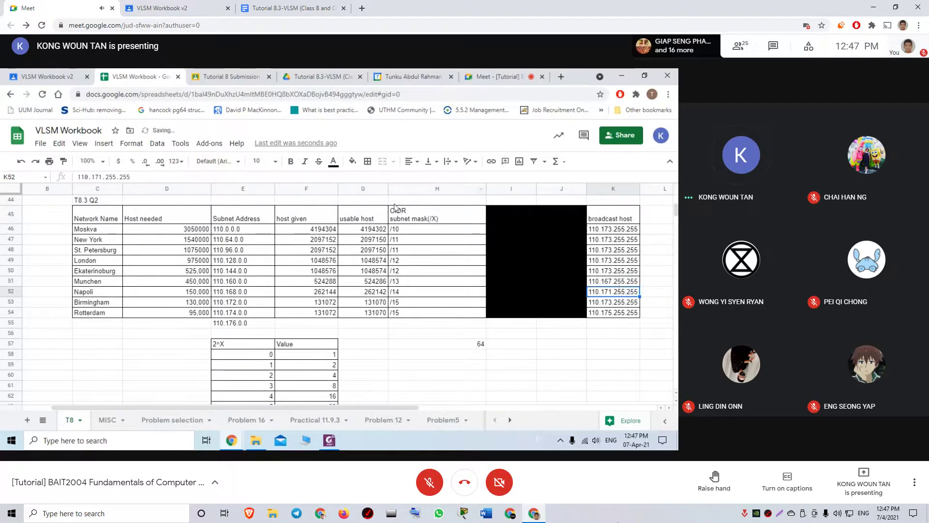
# - Set the broadcast host of Ekaterinoburg to 110.159.255.255, one below Munchen's subnet address
pyautogui.click(9, 281)
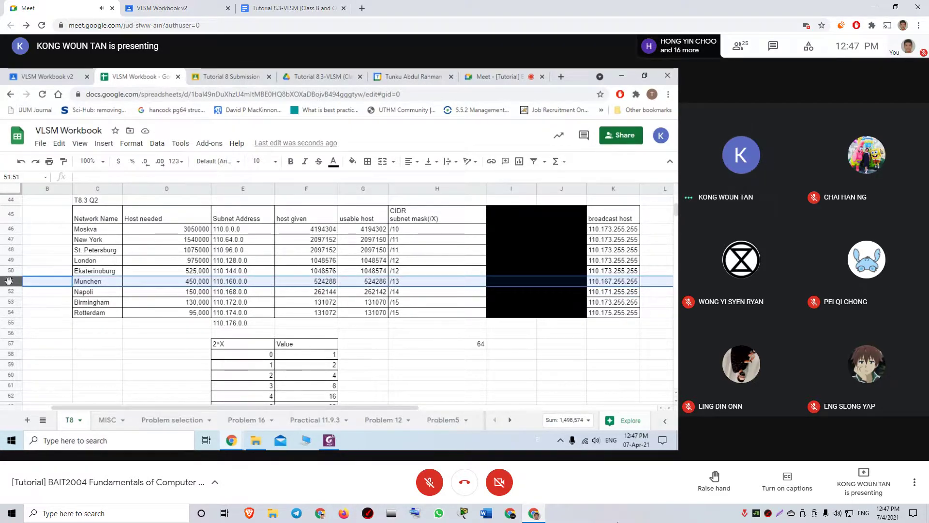
pyautogui.click(10, 270)
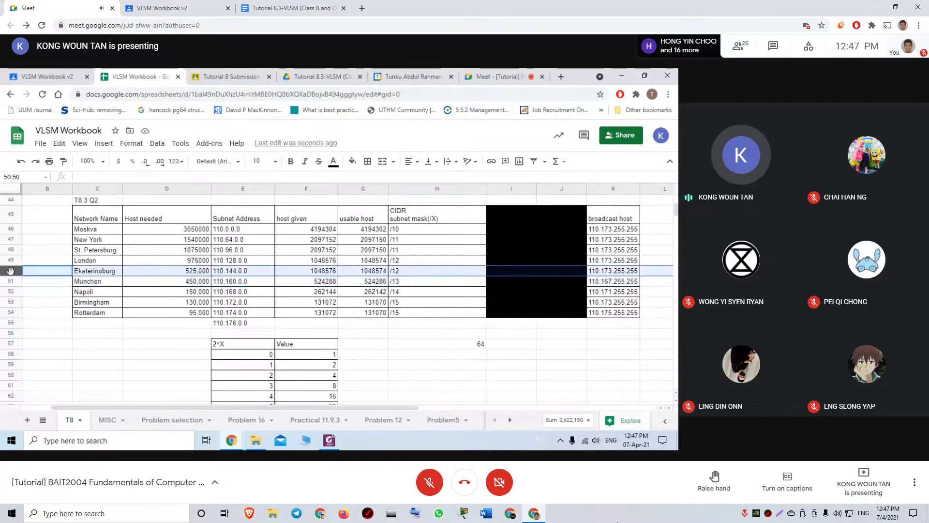
pyautogui.click(610, 271)
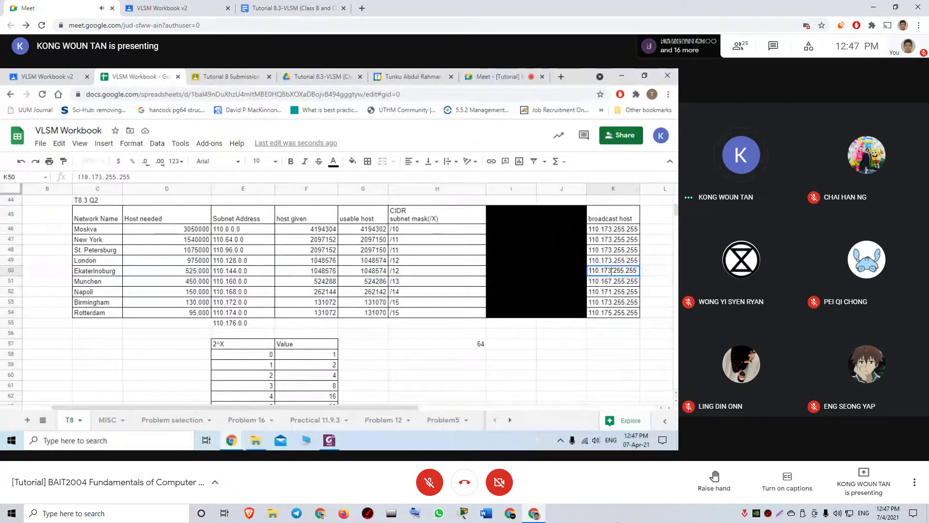
pyautogui.write('9')
pyautogui.press('Return')
pyautogui.doubleClick(611, 271)
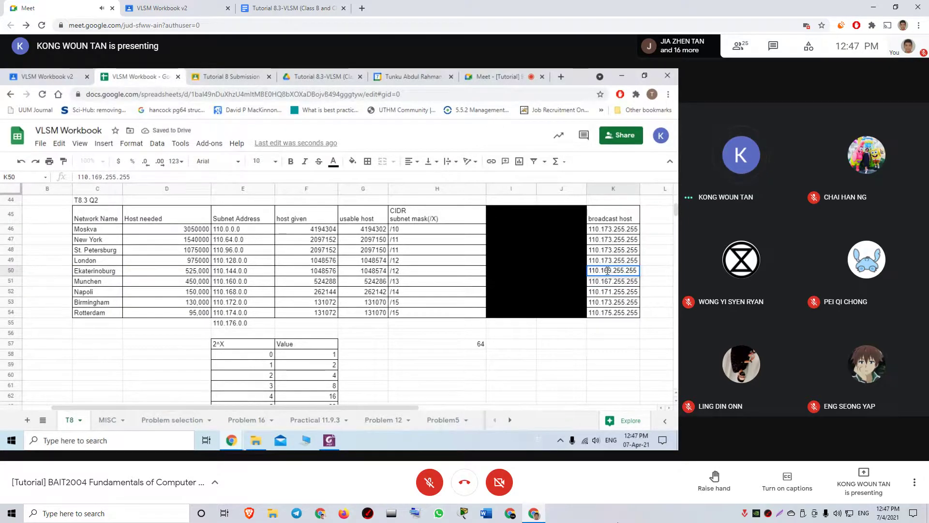
pyautogui.write('5')
pyautogui.press('Return')
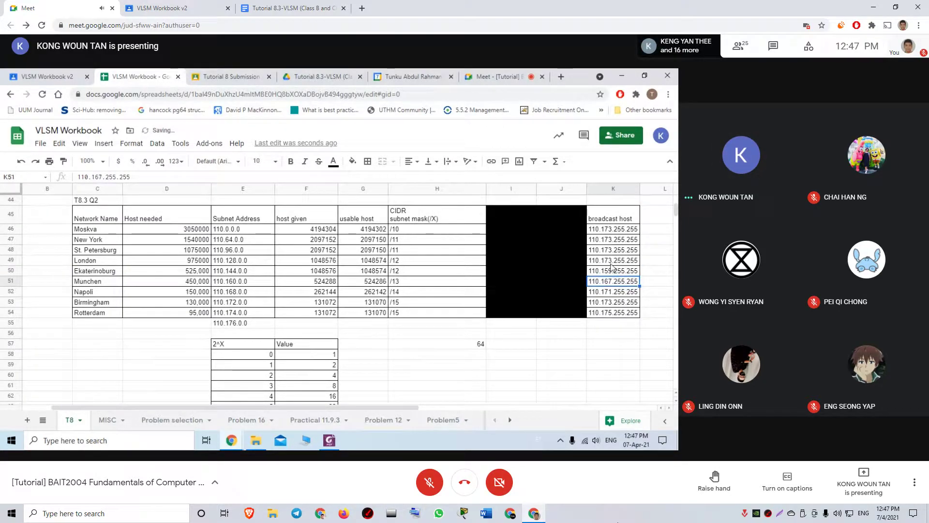
# - Set London's broadcast host to 110.143.255.255, just below Ekaterinoburg's subnet address
pyautogui.click(611, 264)
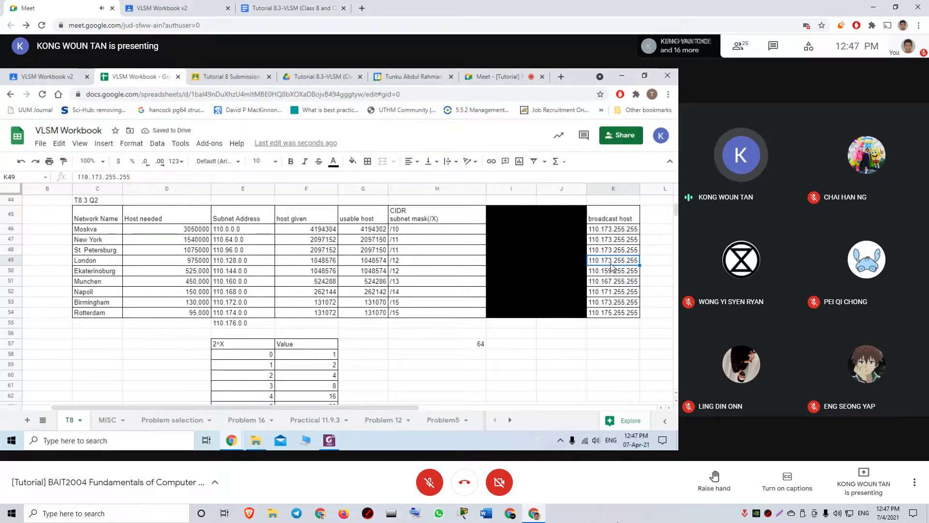
pyautogui.click(8, 279)
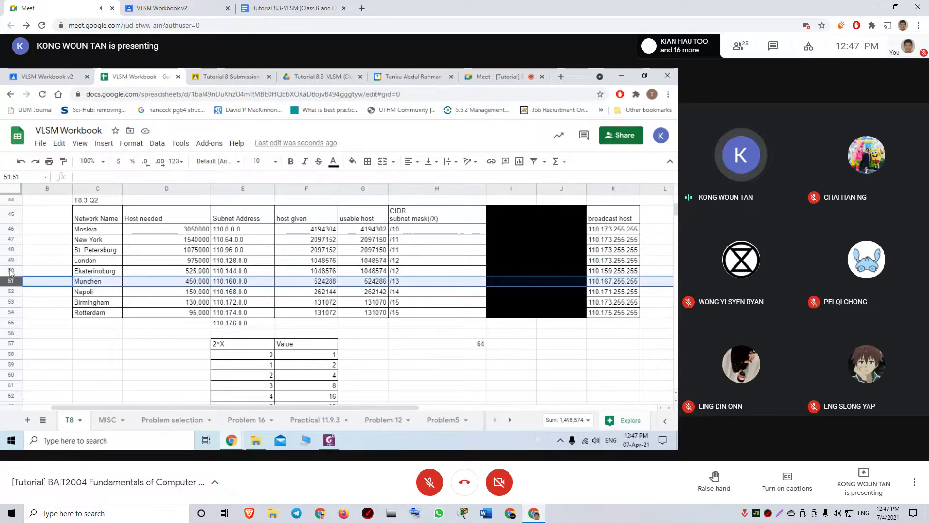
pyautogui.click(9, 269)
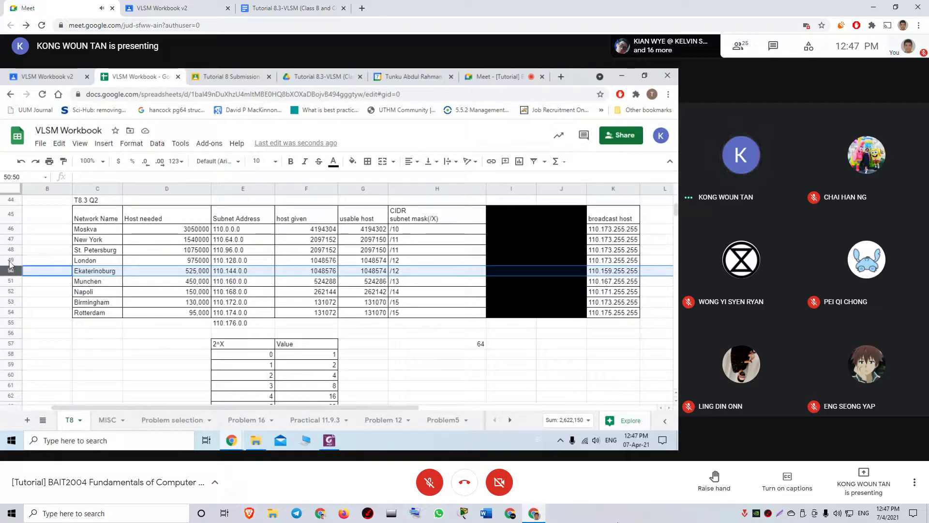
pyautogui.click(10, 262)
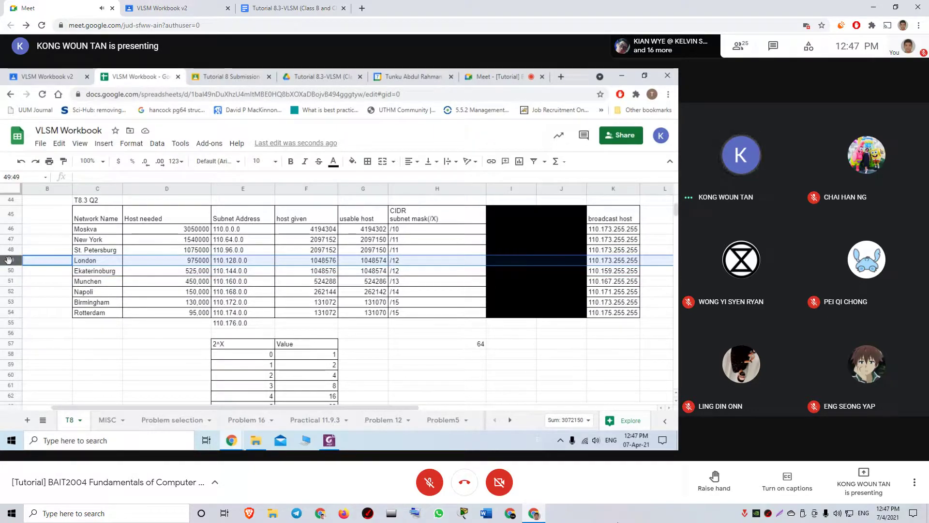
pyautogui.click(605, 263)
pyautogui.doubleClick(609, 260)
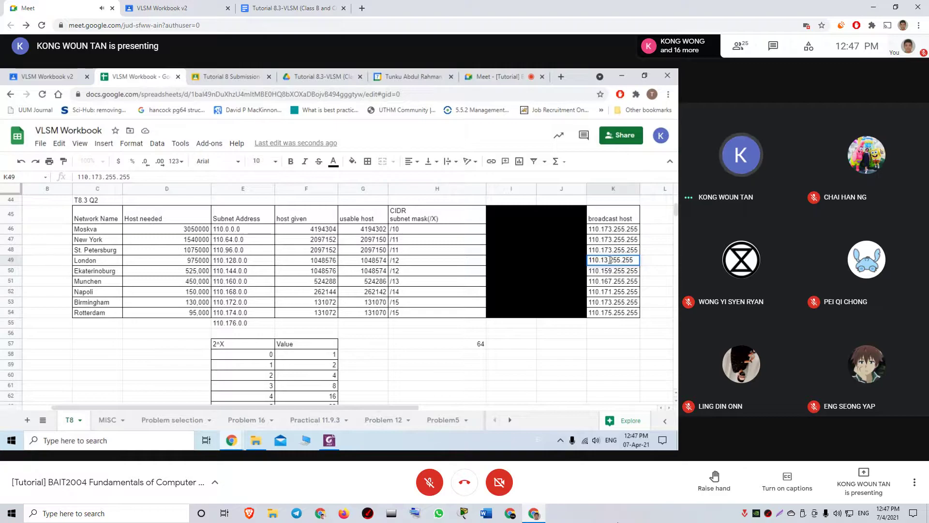
pyautogui.press('Return')
# - Edit St. Petersburg's broadcast host so that it reads 110.127.255.255
pyautogui.doubleClick(609, 249)
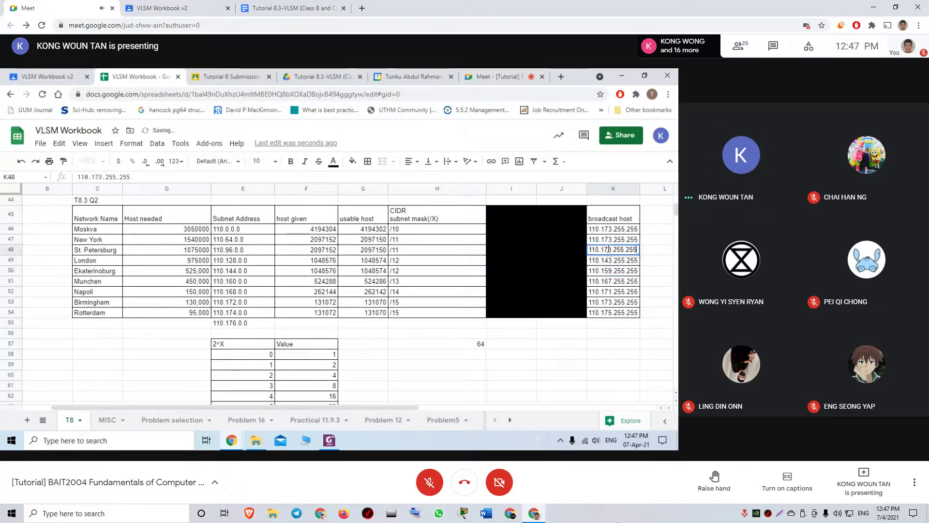
pyautogui.write('2')
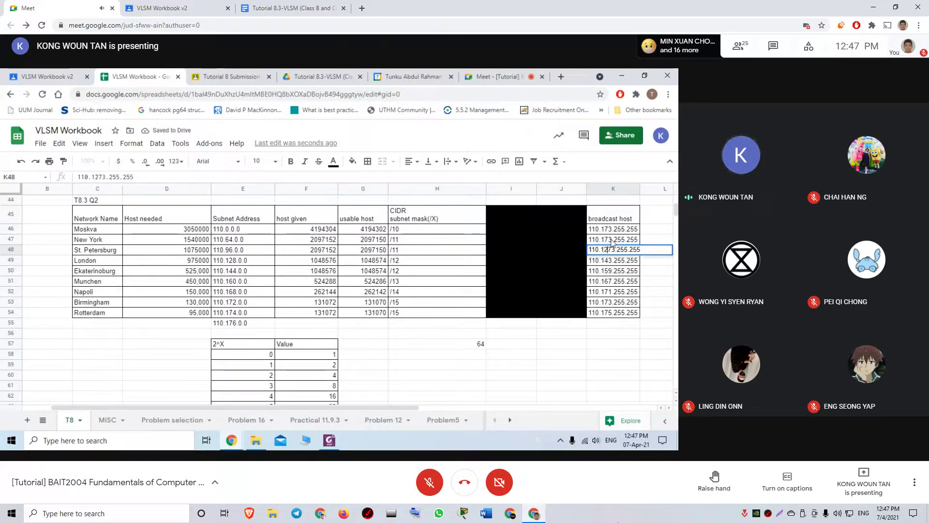
pyautogui.press('Delete')
# - Correct New York's broadcast host to 110.95.255.255
pyautogui.click(612, 239)
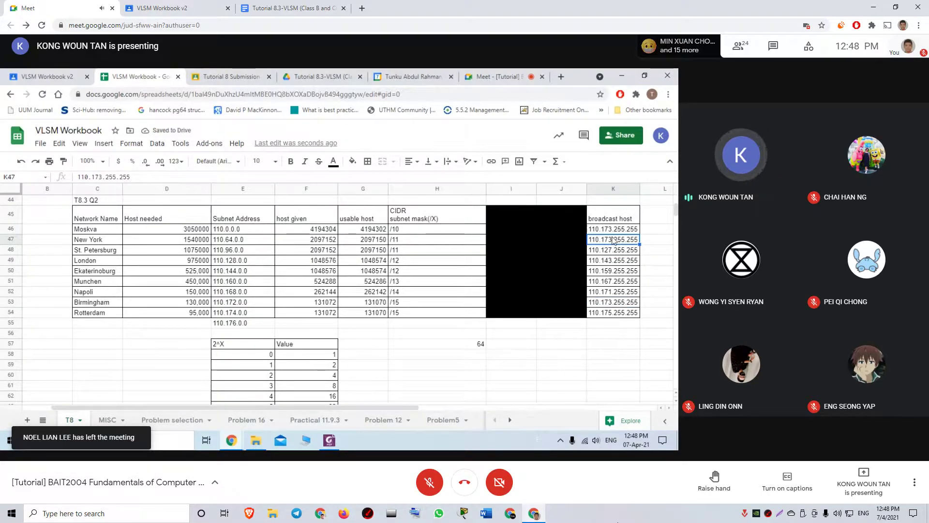
pyautogui.doubleClick(611, 240)
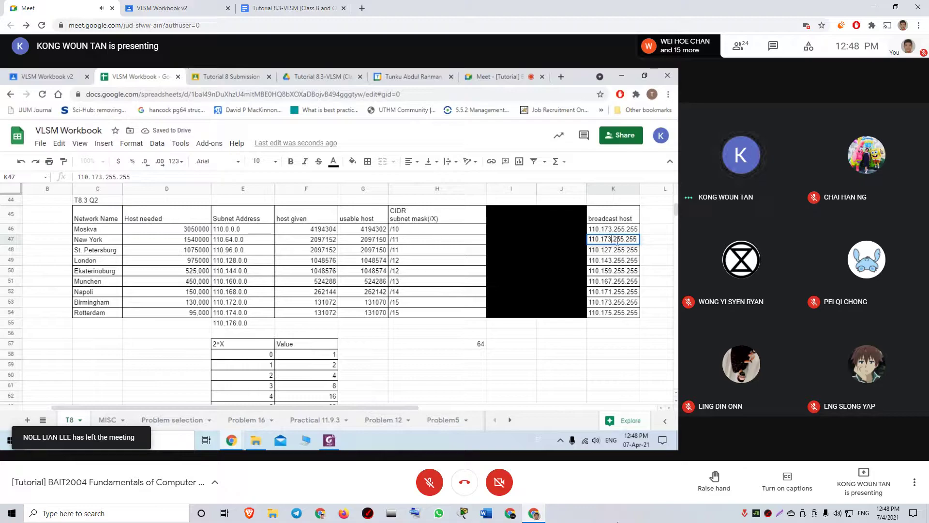
pyautogui.press('BackSpace')
pyautogui.press('BackSpace')
pyautogui.write('95')
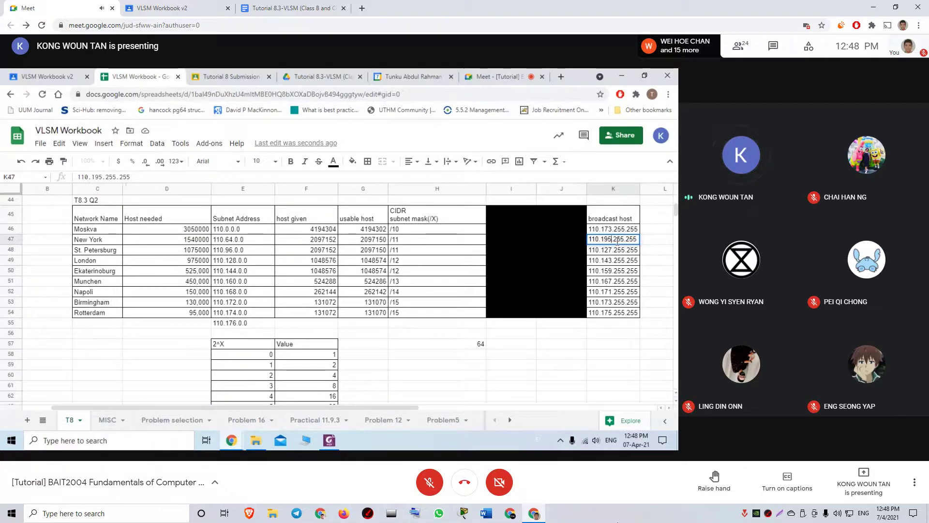
pyautogui.press('BackSpace')
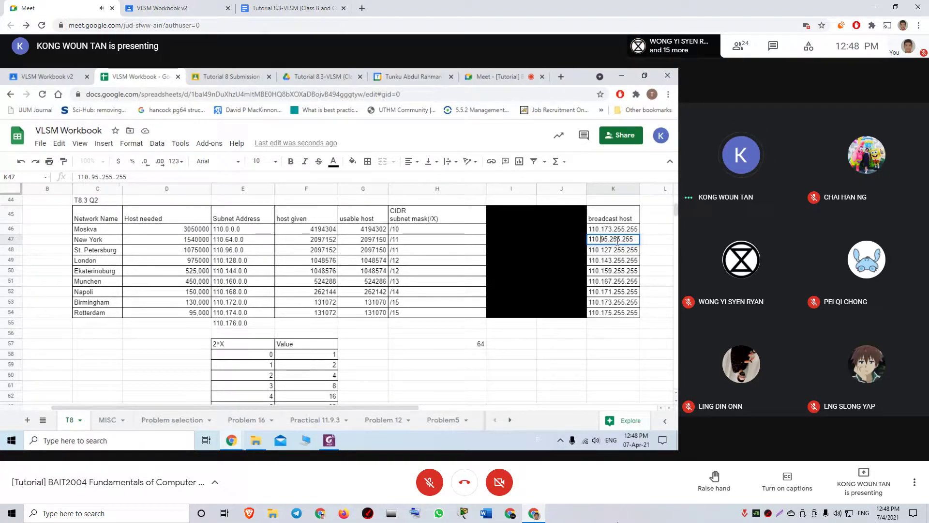
# - Replace Moskva's broadcast host with 110.63.255.255 to finish the broadcast host column
pyautogui.doubleClick(609, 229)
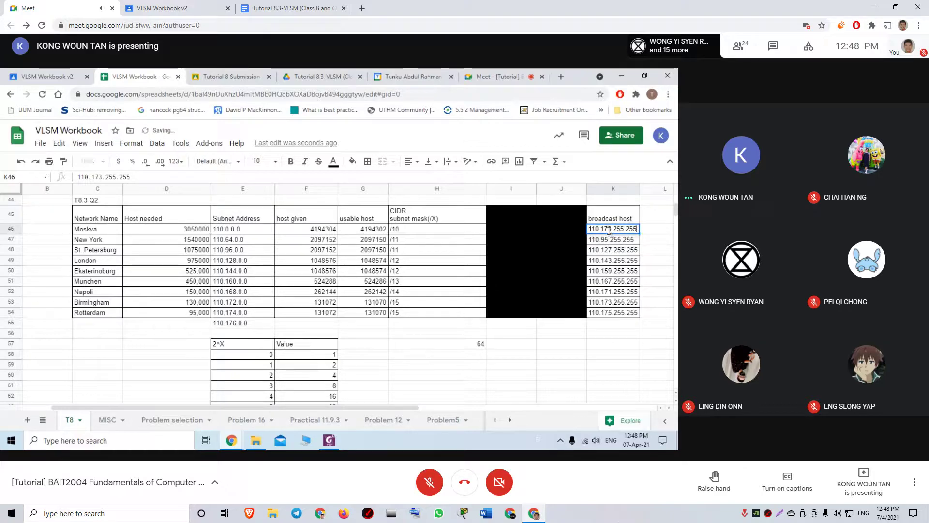
pyautogui.press('BackSpace')
pyautogui.press('BackSpace')
pyautogui.write('6')
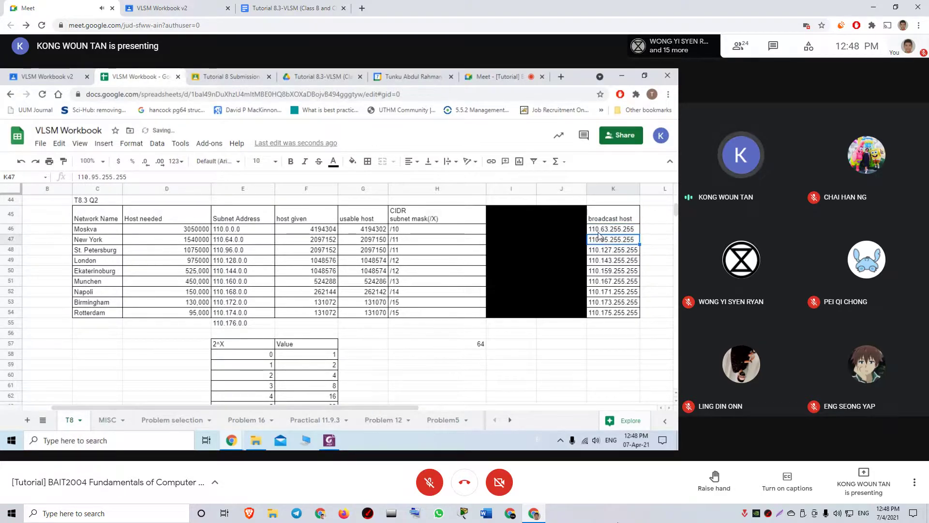
pyautogui.click(412, 367)
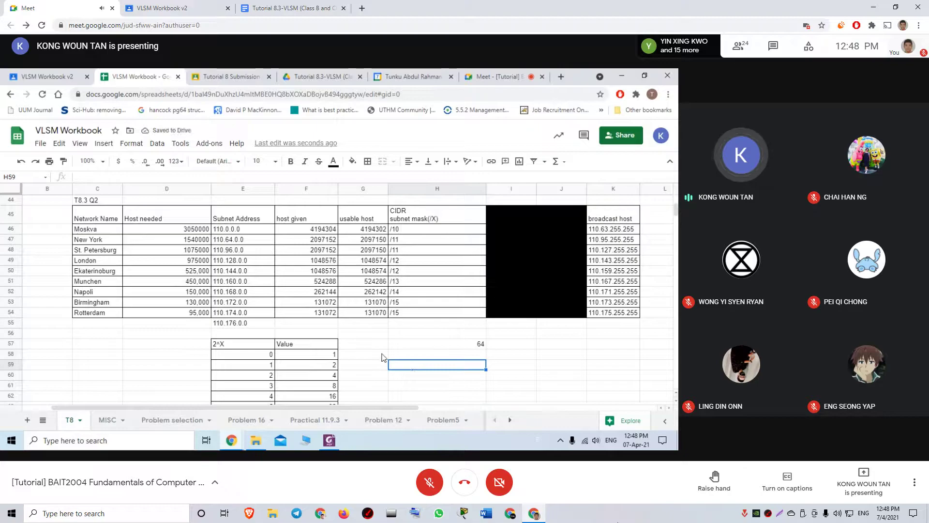
# - Compare the Address Range and CIDR columns of the PDF exercise in Foxit PhantomPDF with the completed workbook table
pyautogui.click(329, 440)
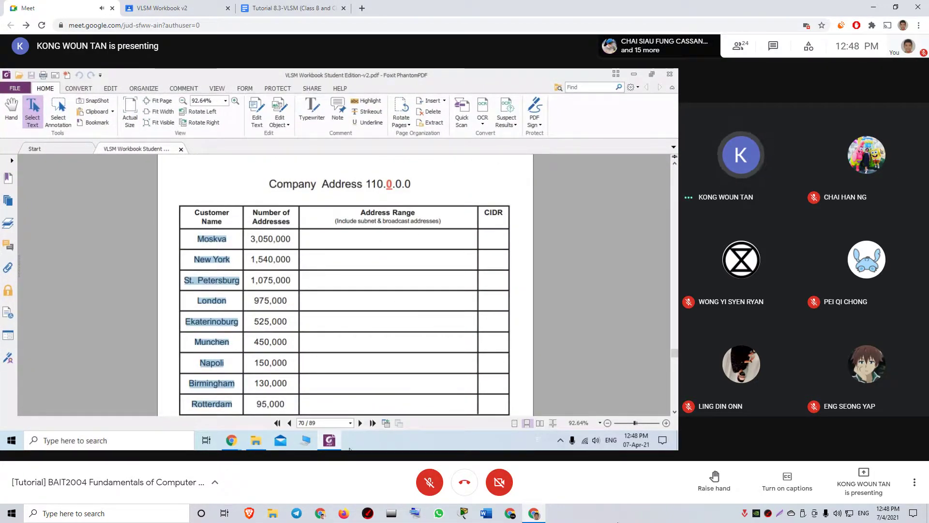
pyautogui.click(328, 440)
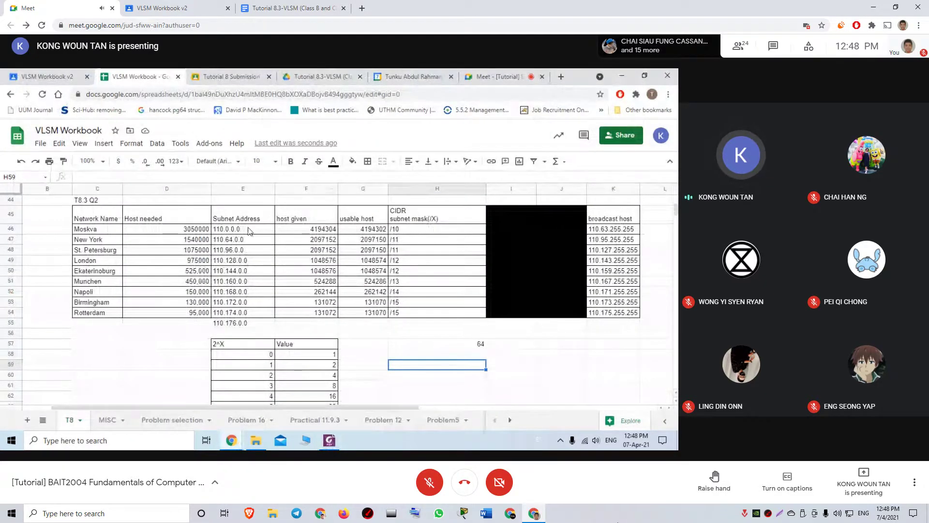
pyautogui.click(612, 218)
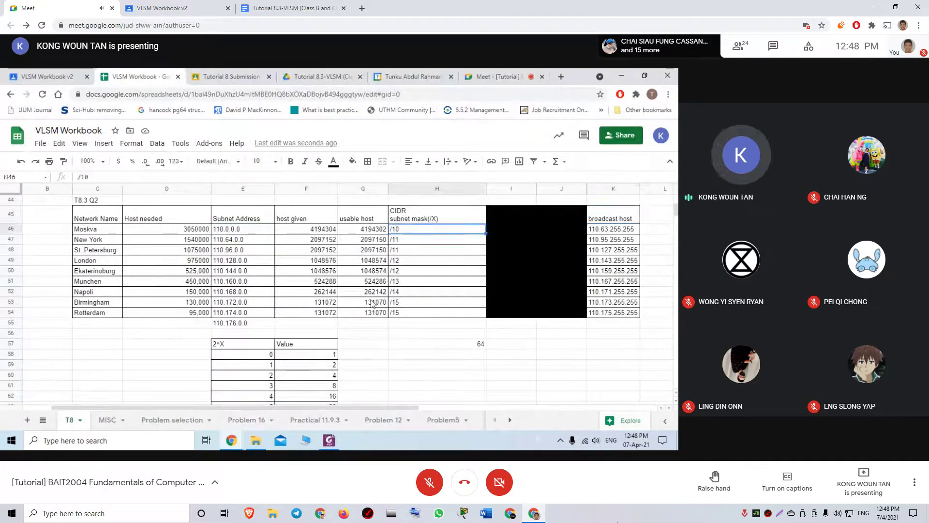
pyautogui.click(329, 440)
pyautogui.scroll(-3, 471, 349)
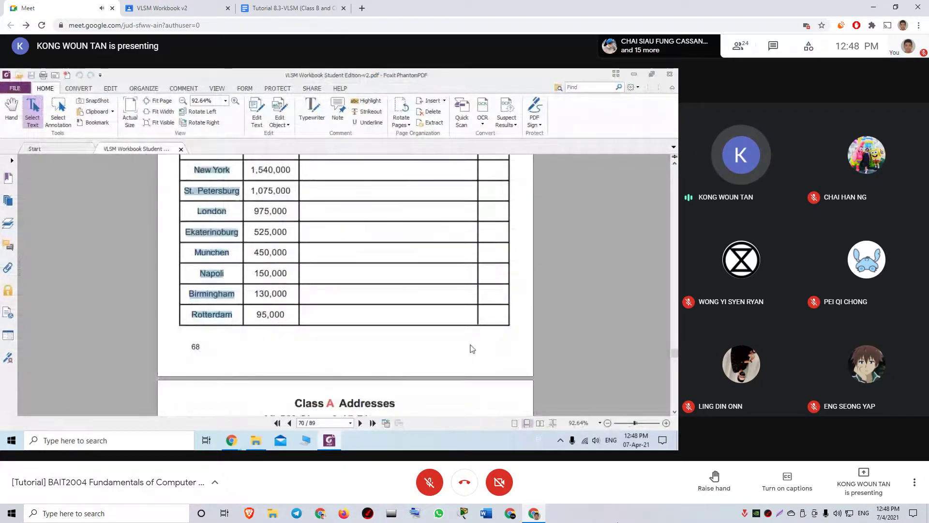
pyautogui.scroll(2, 473, 348)
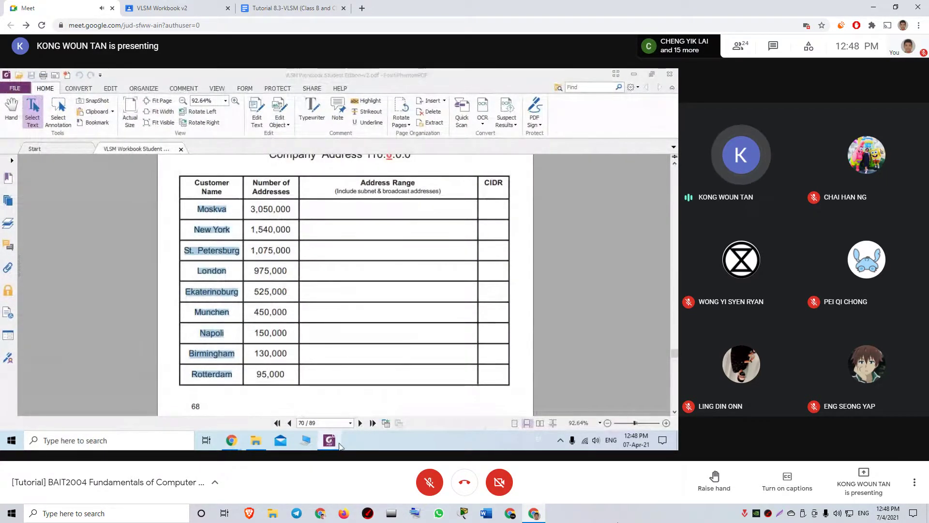
pyautogui.click(231, 441)
pyautogui.click(398, 365)
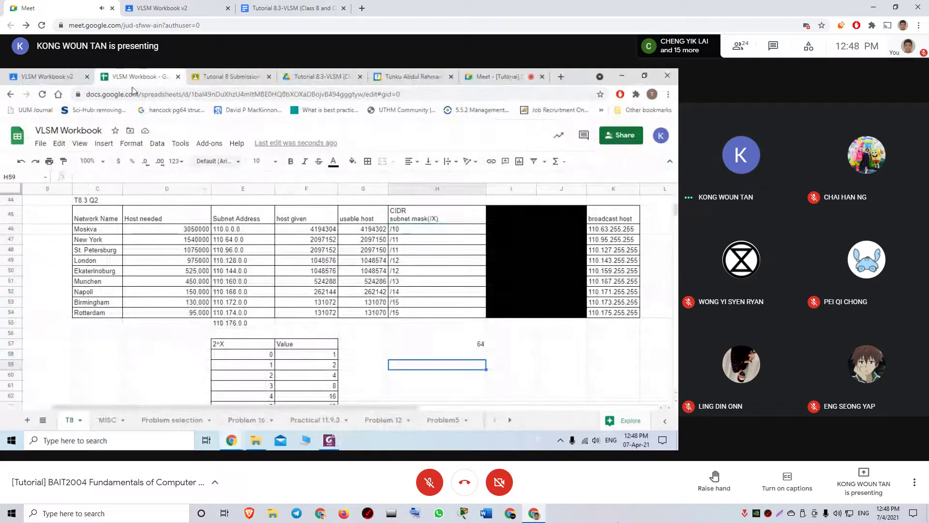
# - Open the next student's Tutorial 8 submission in Google Classroom and look through its handwritten subnetting answers, including Q3
pyautogui.click(225, 76)
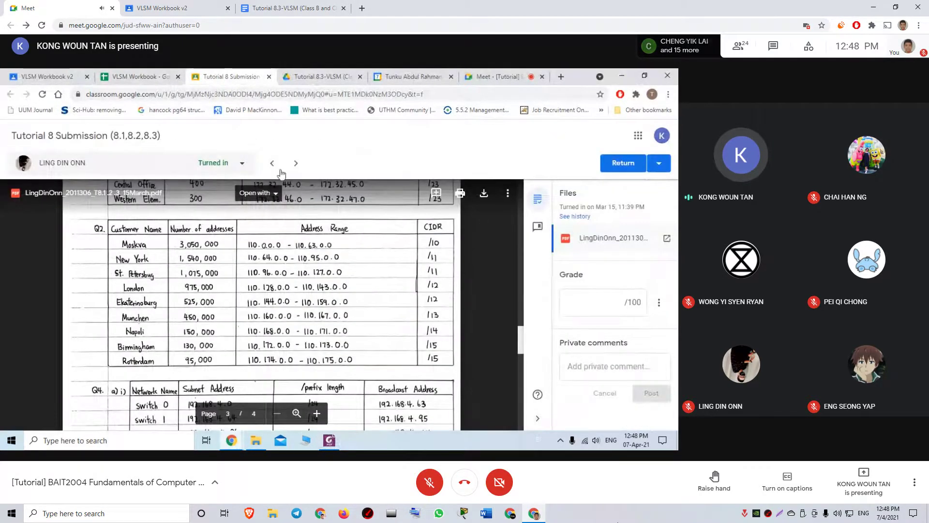
pyautogui.click(295, 162)
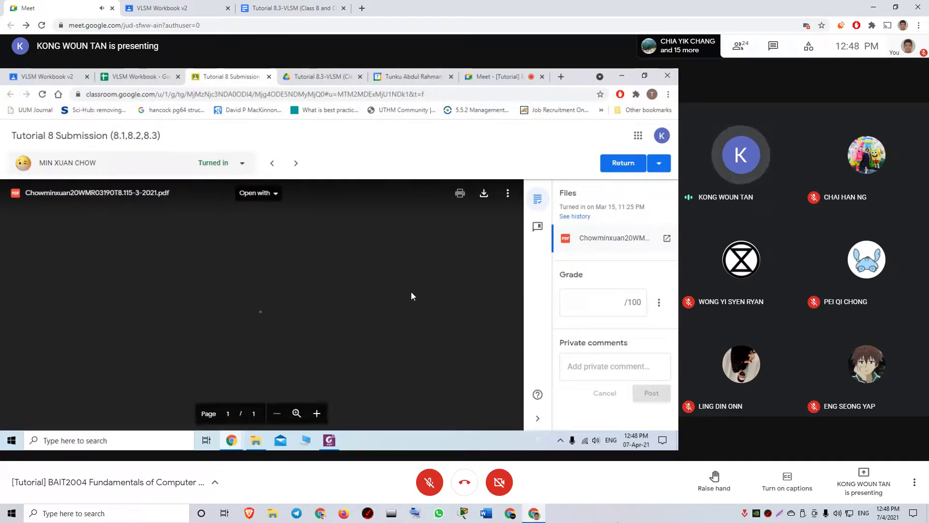
pyautogui.scroll(-5, 412, 293)
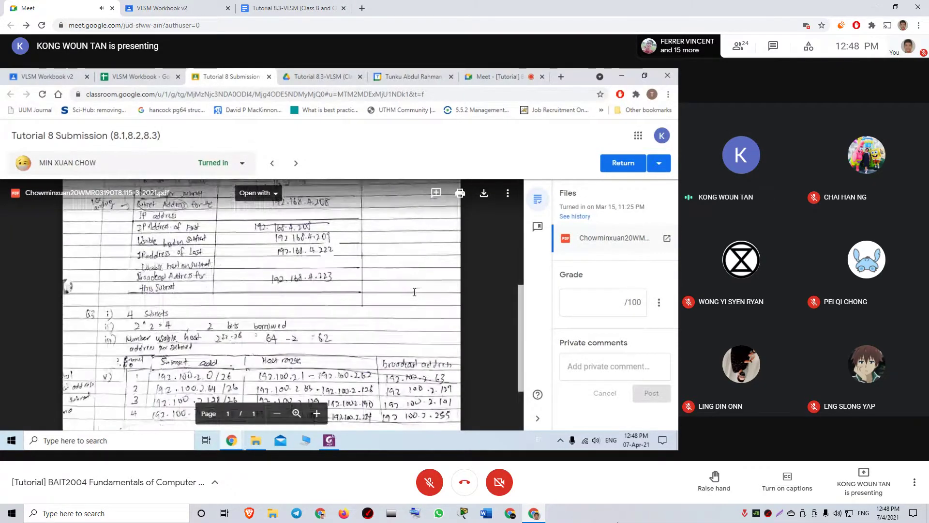
pyautogui.scroll(-2, 414, 292)
pyautogui.scroll(1, 414, 291)
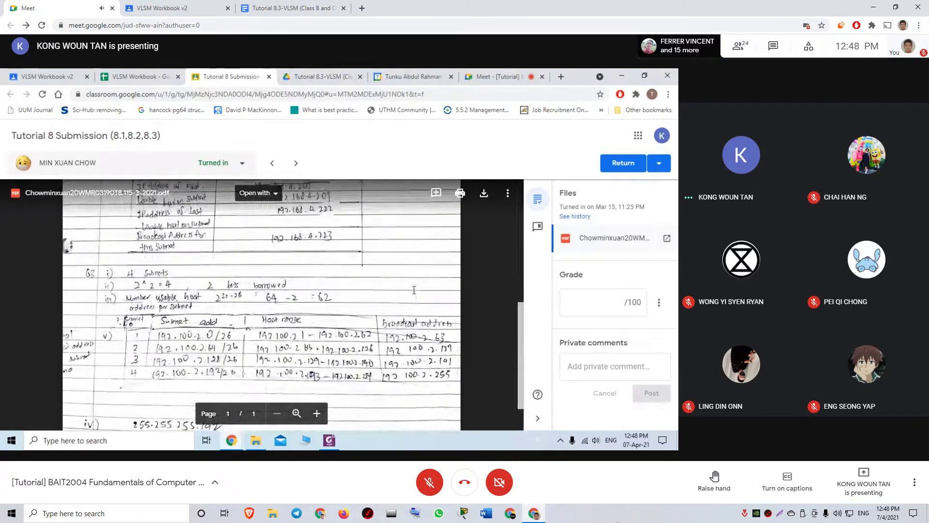
# - Open the following student's Tutorial 8 submission and examine its Tutorial 8.3 address range and CIDR tables for questions 1 and 2
pyautogui.scroll(6, 414, 290)
pyautogui.click(294, 165)
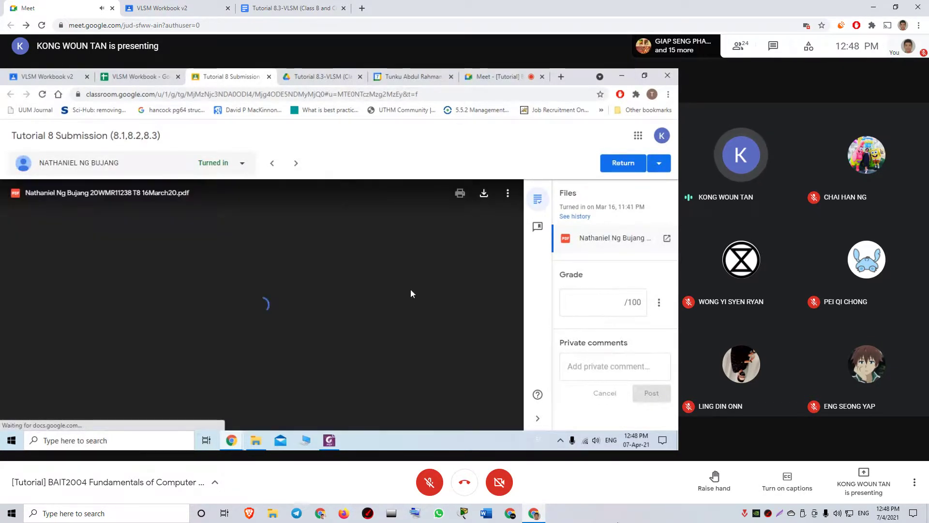
pyautogui.scroll(-10, 409, 281)
pyautogui.scroll(-10, 410, 281)
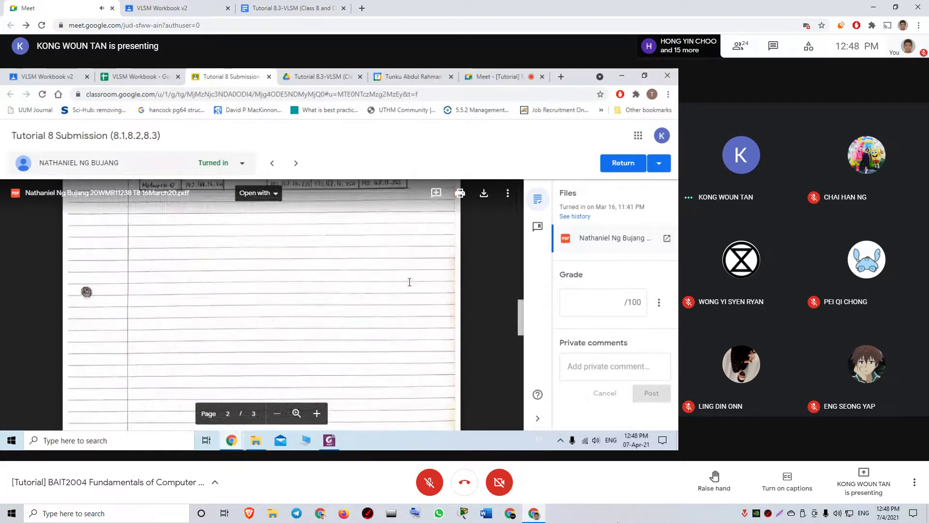
pyautogui.scroll(-3, 409, 281)
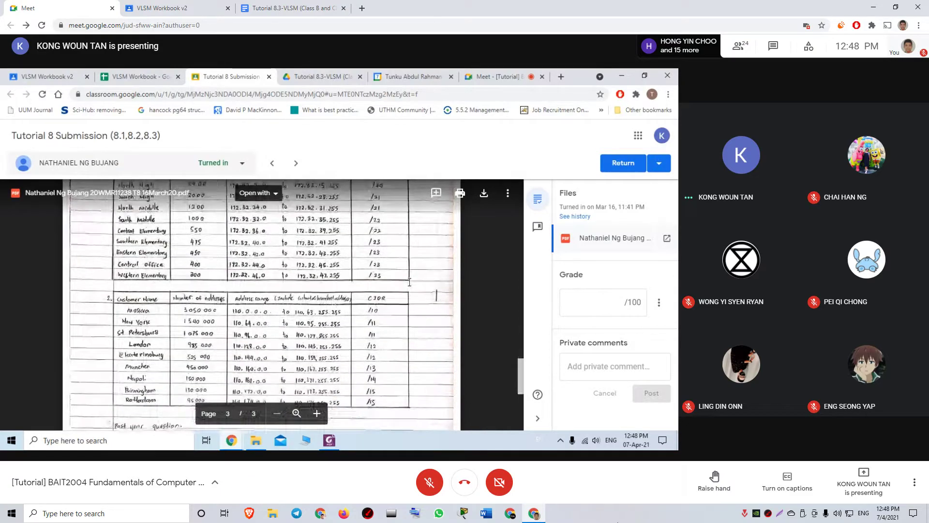
pyautogui.scroll(4, 409, 281)
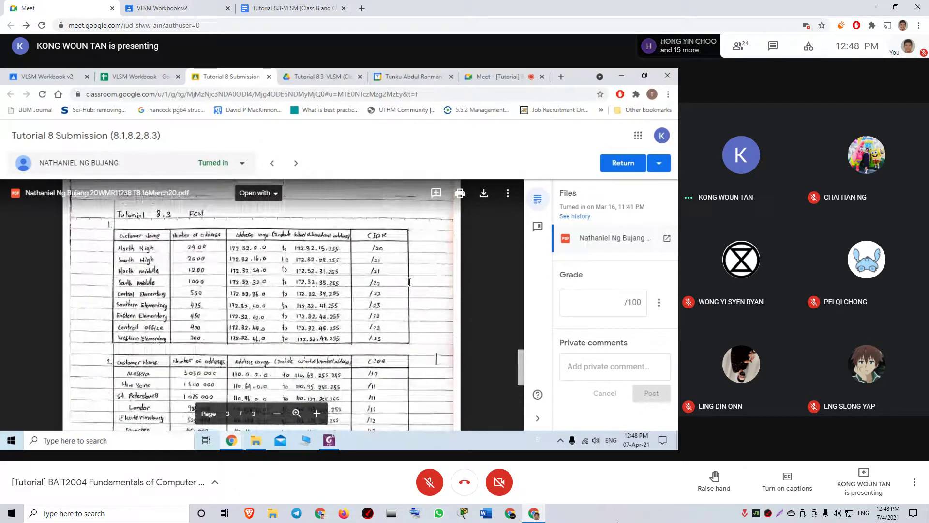
pyautogui.scroll(-3, 410, 281)
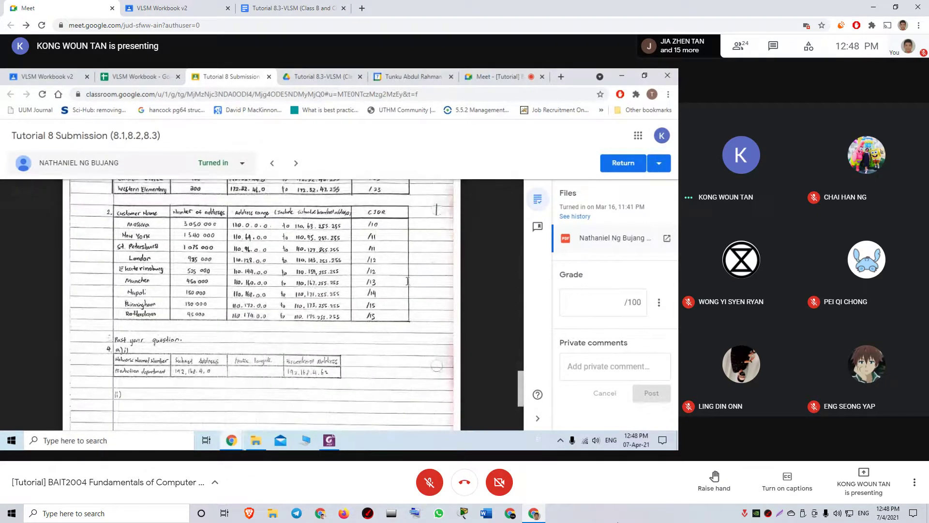
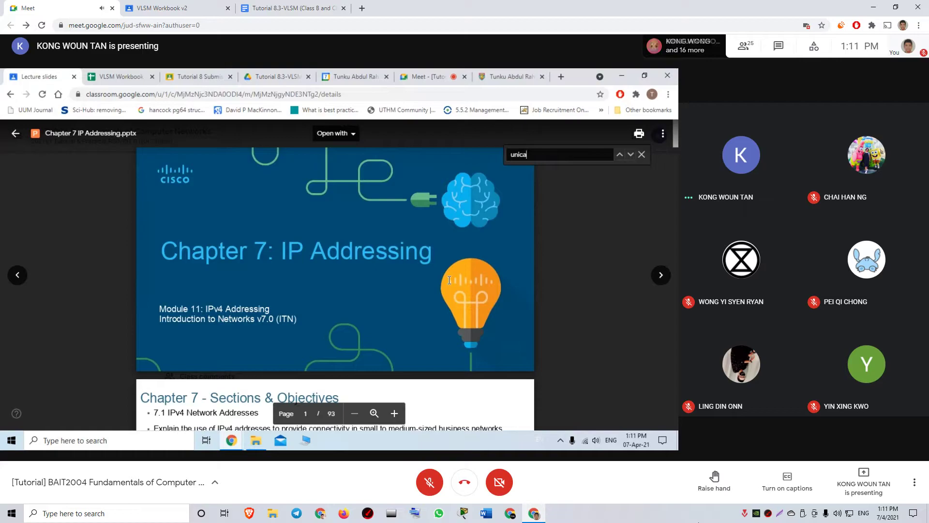
# - Search the Chapter 7 IP Addressing slides for "unicast" and go through the matches to the IPv6 Address Types slide
pyautogui.write('ast')
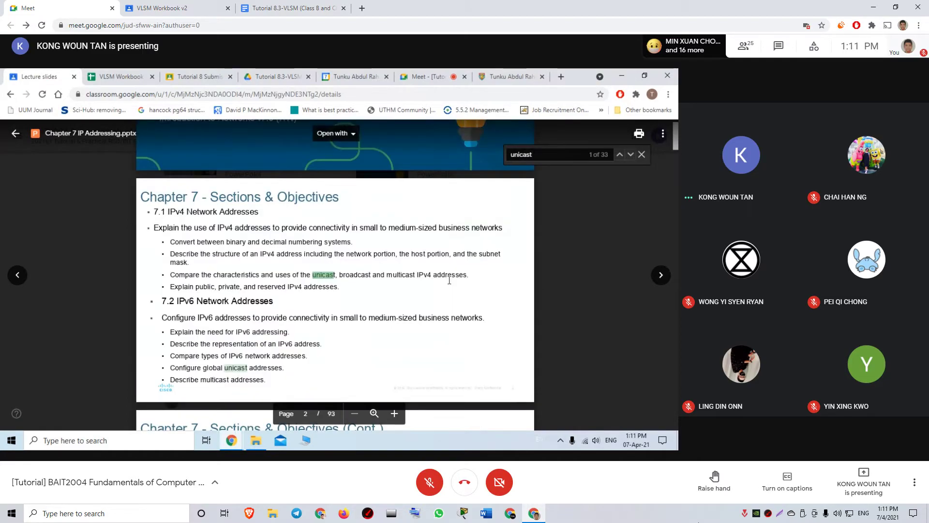
pyautogui.click(633, 156)
pyautogui.click(633, 156)
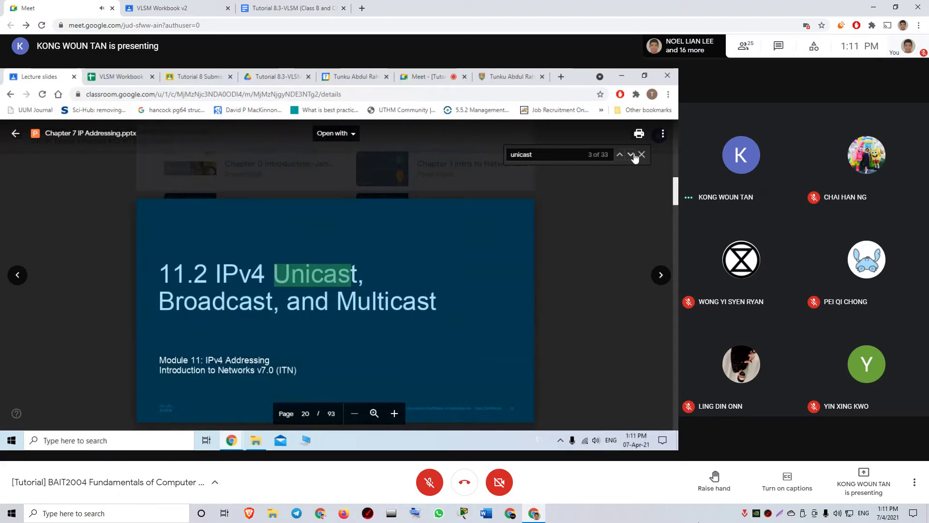
pyautogui.click(633, 156)
pyautogui.click(633, 156)
pyautogui.click(633, 155)
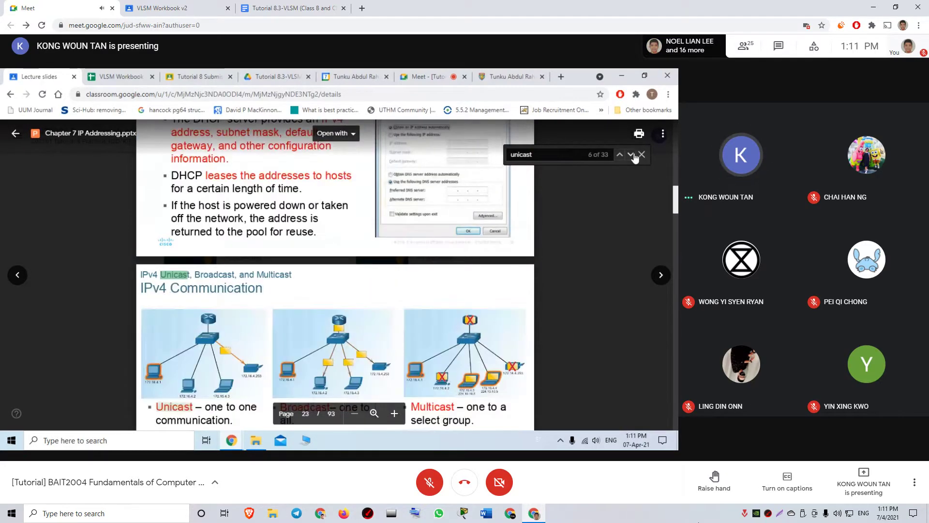
pyautogui.click(633, 156)
pyautogui.click(633, 156)
pyautogui.click(633, 156)
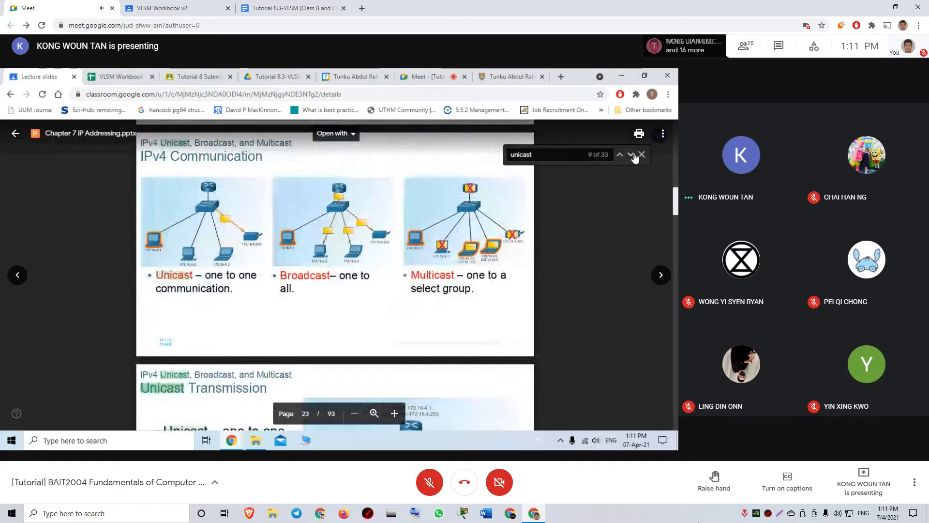
pyautogui.click(632, 156)
pyautogui.click(633, 156)
pyautogui.click(633, 156)
pyautogui.click(633, 156)
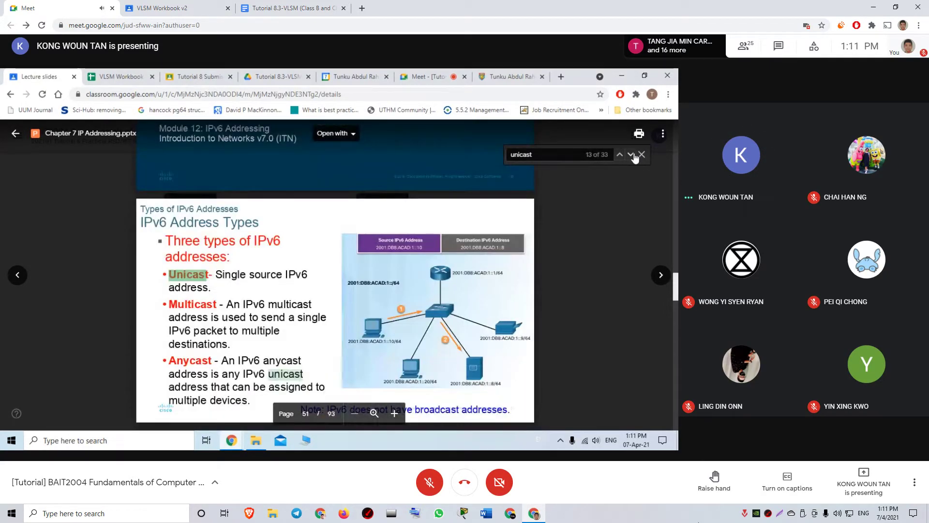
# - Read through the slides on IPv6 address types, prefix length, unicast addresses, GUA structure, link-local and unique local addresses
pyautogui.scroll(-1, 302, 337)
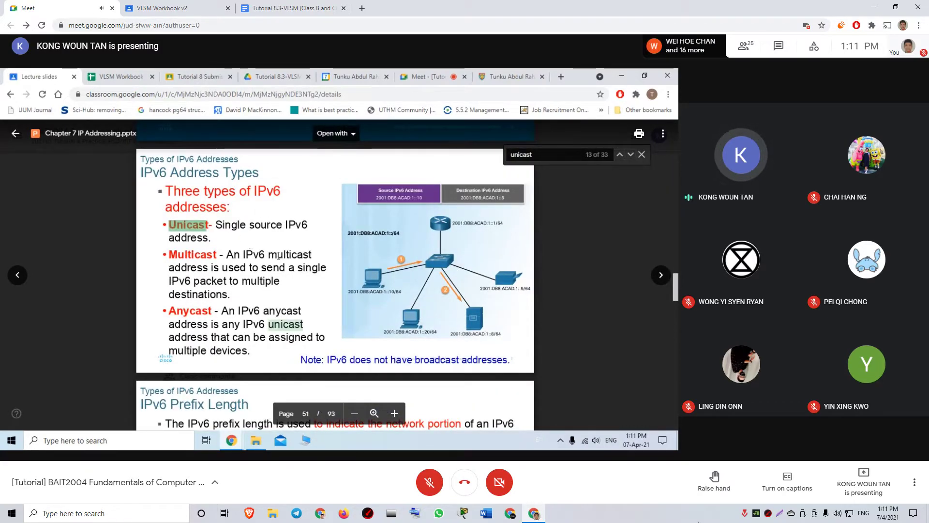
pyautogui.scroll(-4, 278, 259)
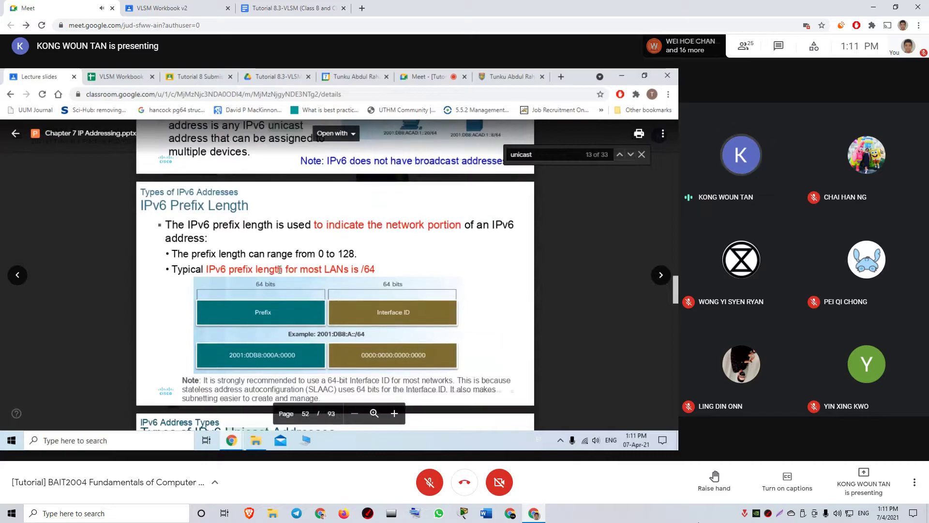
pyautogui.scroll(-5, 279, 269)
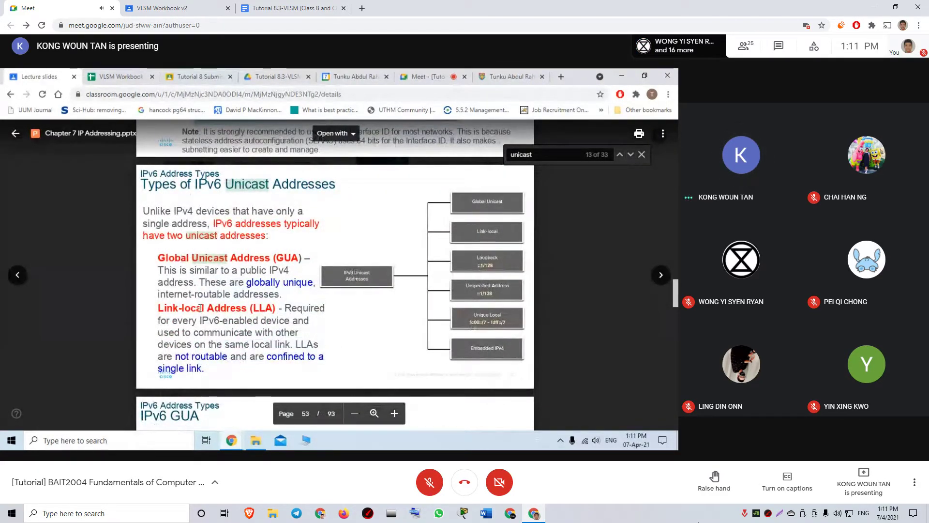
pyautogui.scroll(-3, 199, 308)
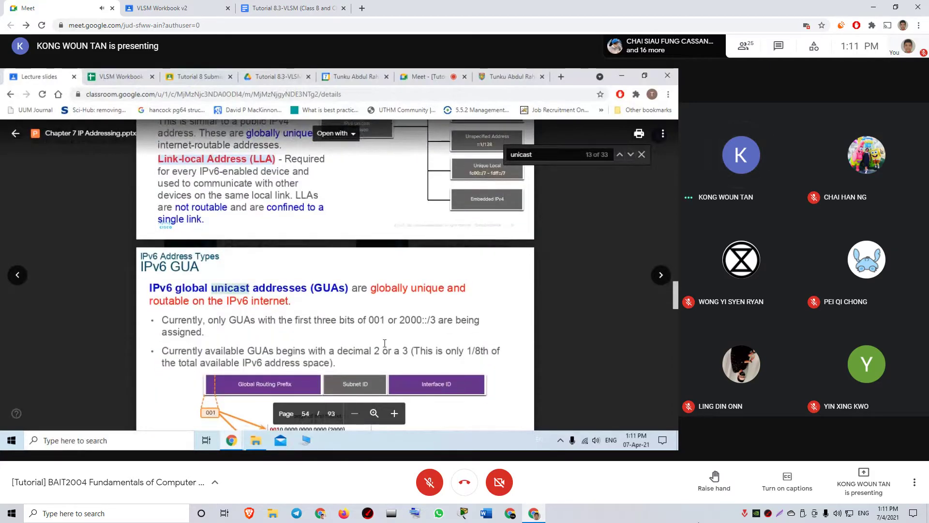
pyautogui.scroll(-2, 384, 343)
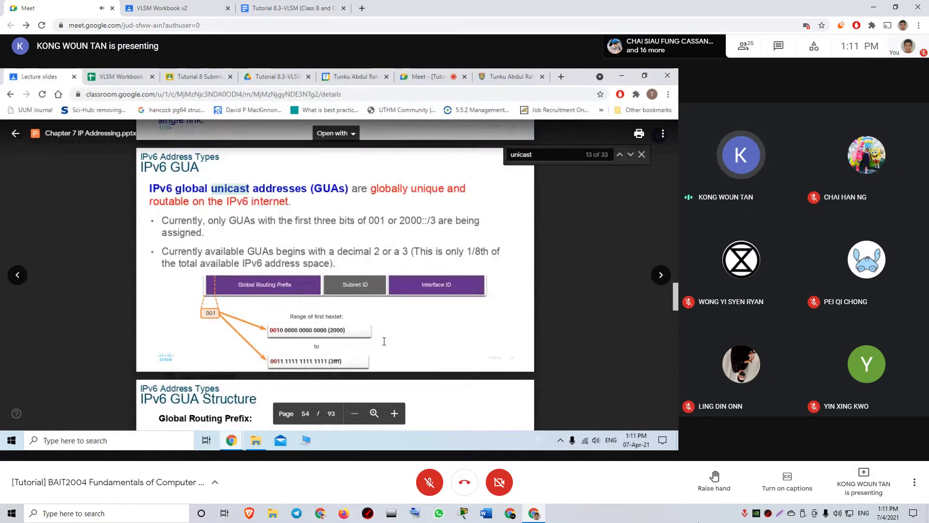
pyautogui.scroll(7, 384, 342)
pyautogui.scroll(-8, 383, 339)
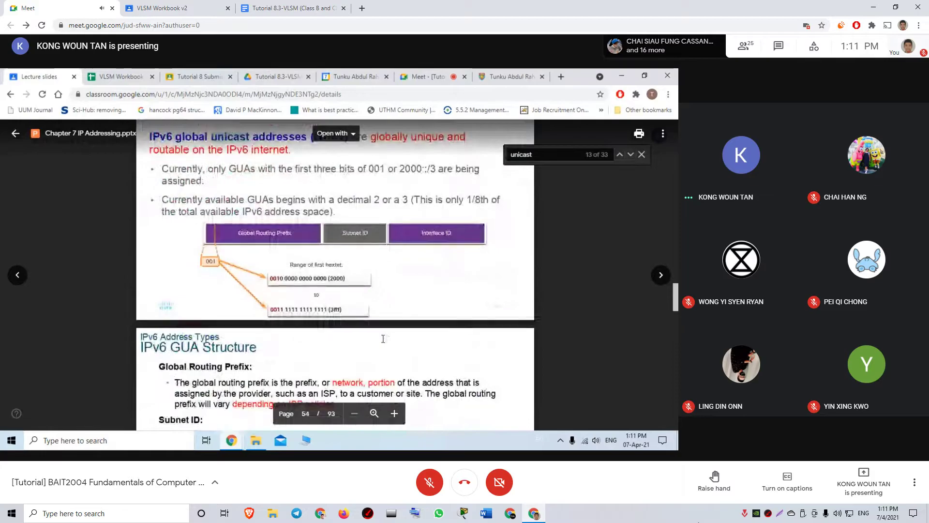
pyautogui.scroll(-5, 383, 338)
pyautogui.scroll(-2, 383, 339)
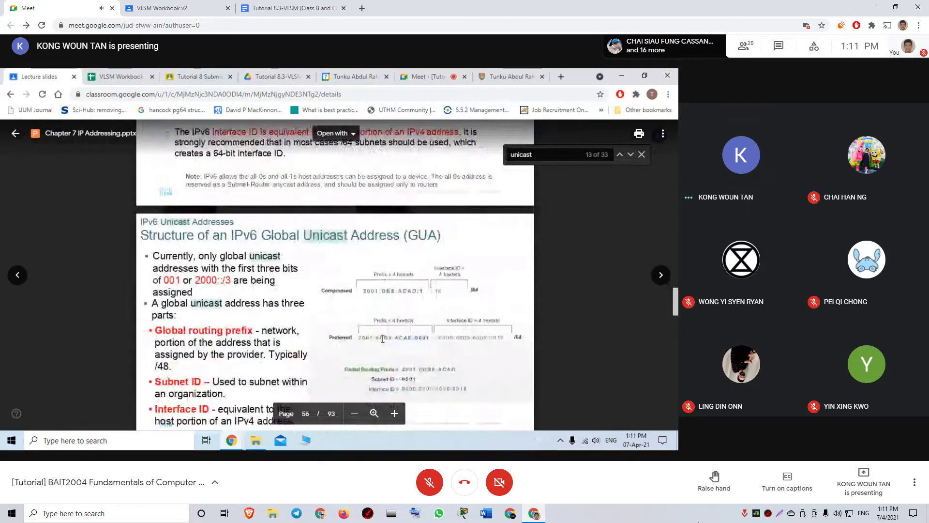
pyautogui.scroll(-2, 382, 339)
pyautogui.scroll(2, 383, 339)
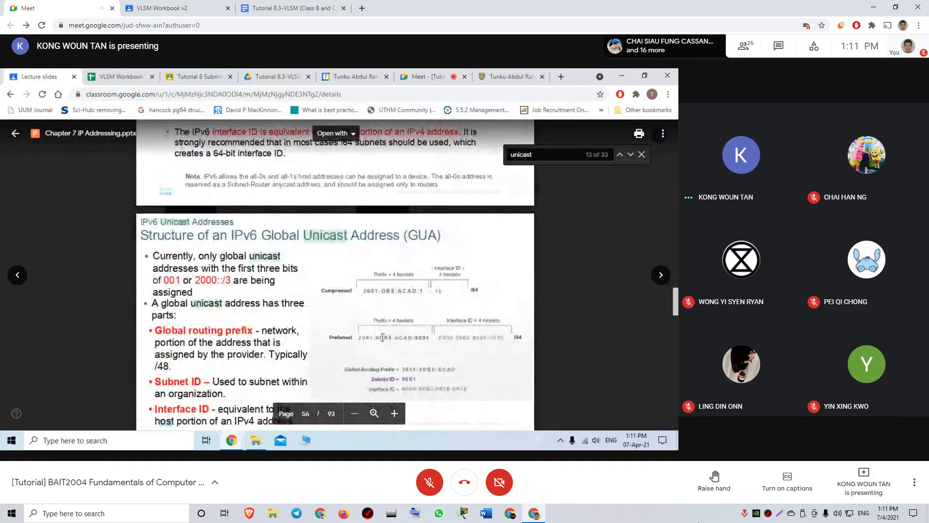
pyautogui.scroll(-4, 382, 339)
pyautogui.scroll(-7, 382, 338)
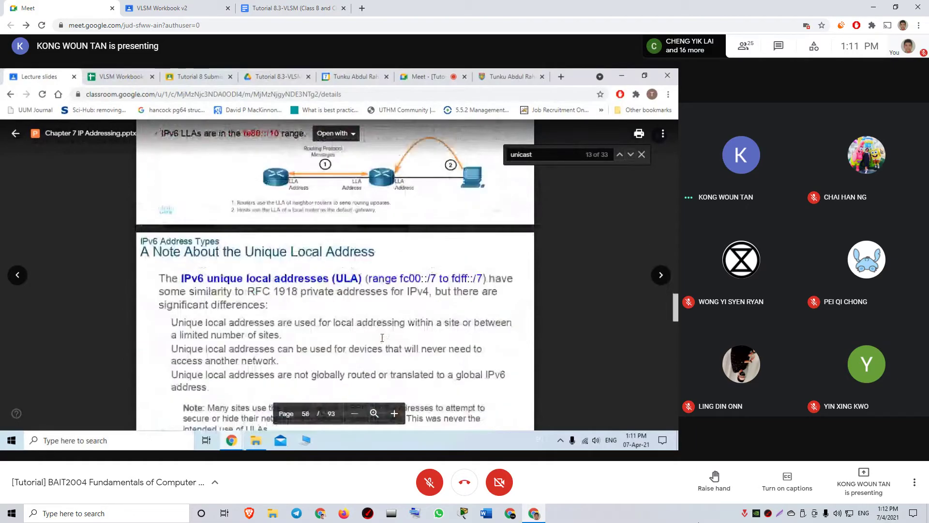
pyautogui.scroll(-8, 382, 337)
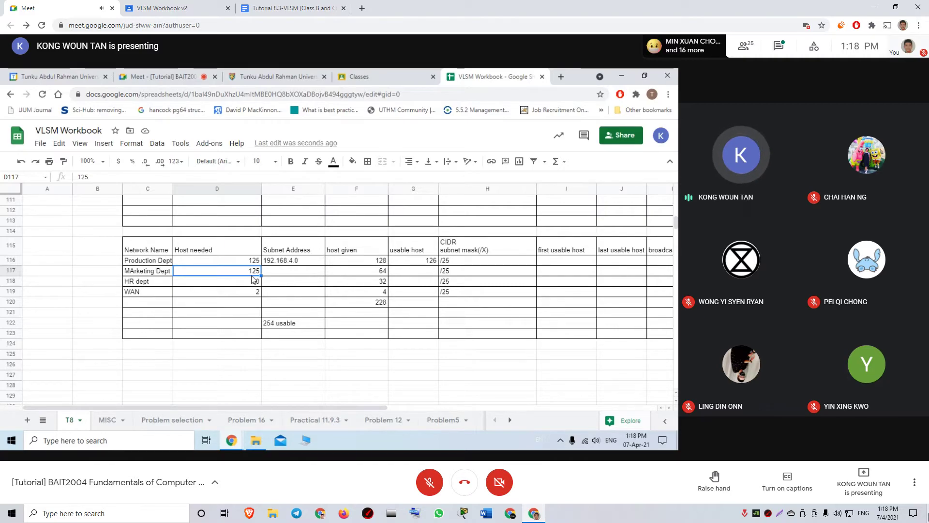
# - Add a second WAN network with 2 hosts needed directly below the existing WAN row of the VLSM table
pyautogui.click(137, 303)
pyautogui.write('WAN')
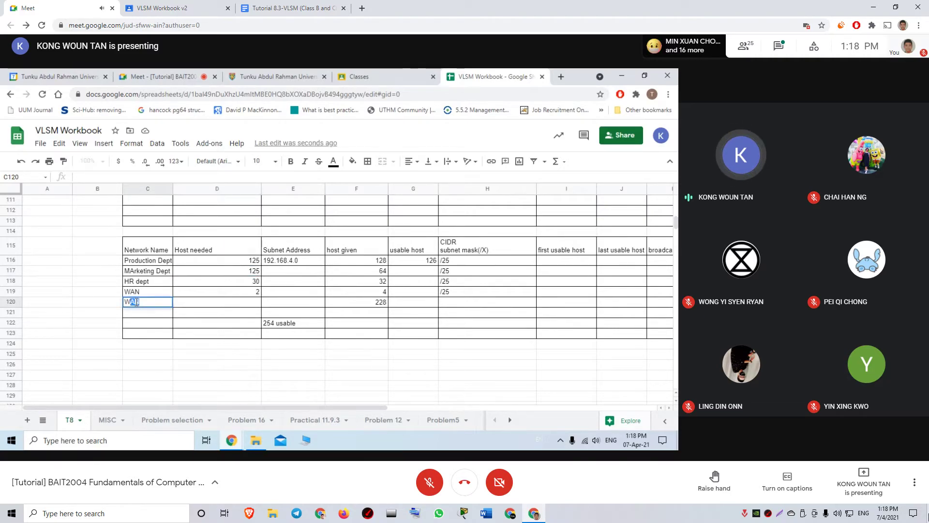
pyautogui.press('Tab')
pyautogui.write('2')
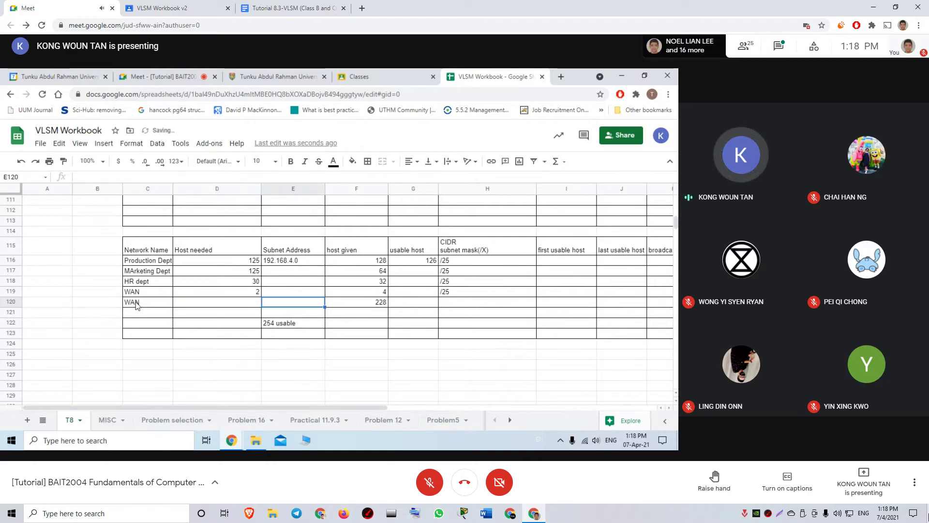
pyautogui.press('Return')
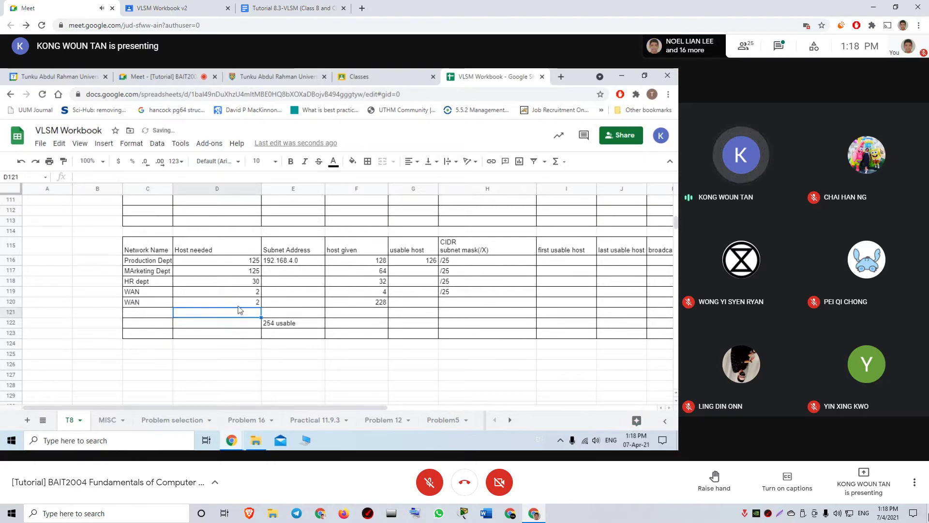
# - Rename the two WAN entries in the Network Name column as WAN#1 and WAN#2
pyautogui.click(158, 292)
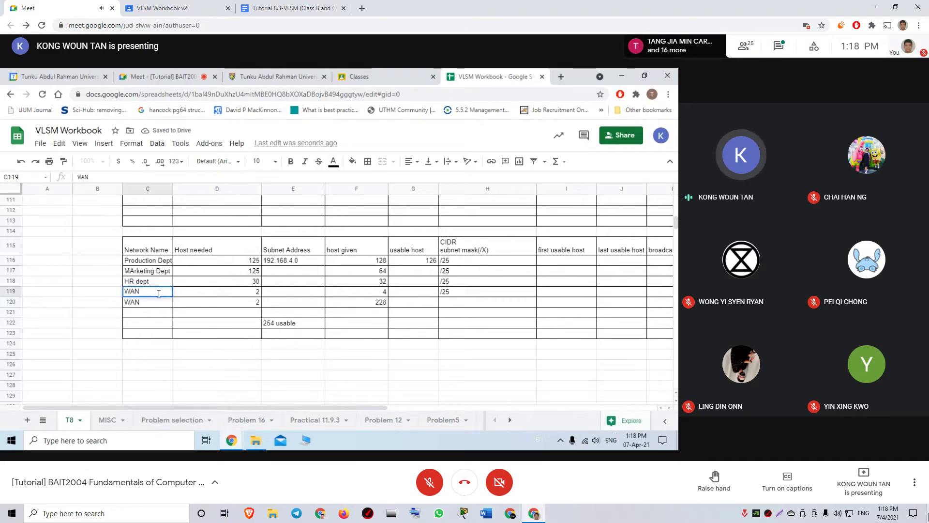
pyautogui.doubleClick(159, 292)
pyautogui.press('Return')
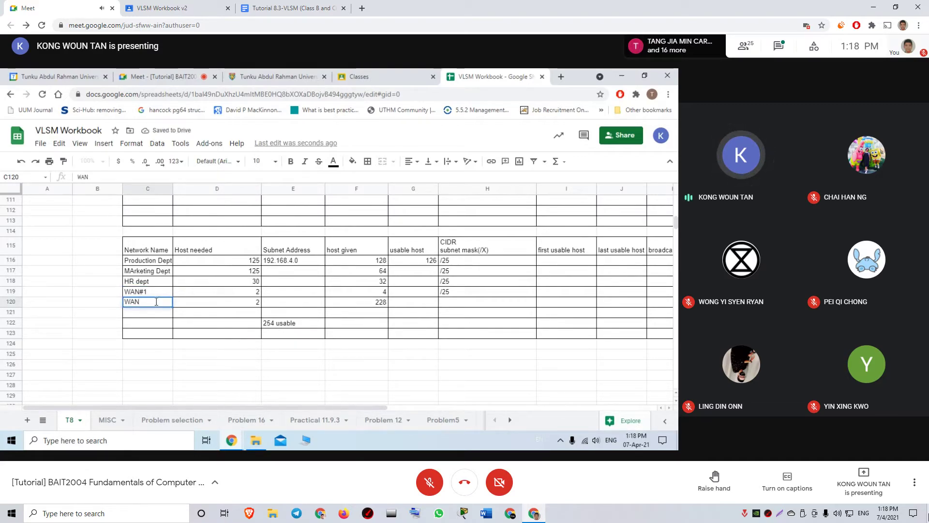
pyautogui.write('#2')
pyautogui.press('Return')
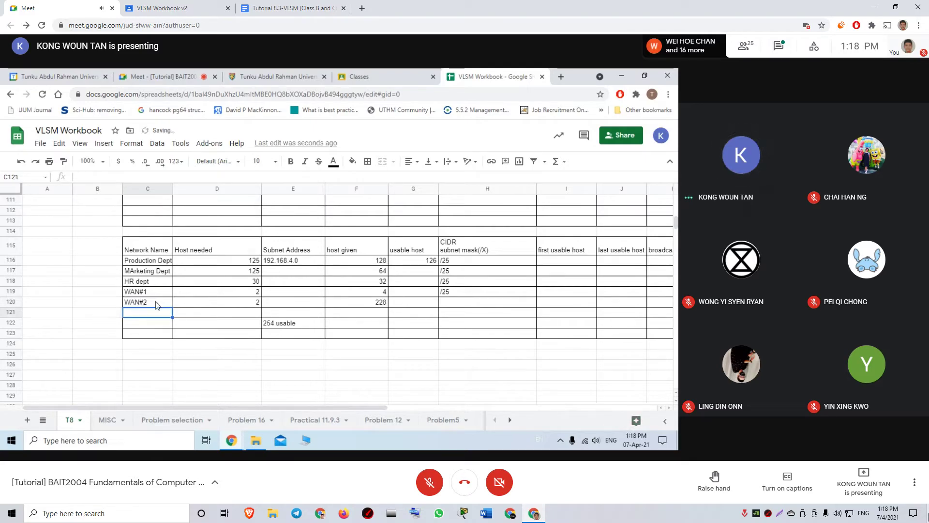
# - Review the hosts needed for the WAN#1 and WAN#2 rows and check the students' chat messages in Google Meet
pyautogui.click(265, 292)
pyautogui.click(248, 304)
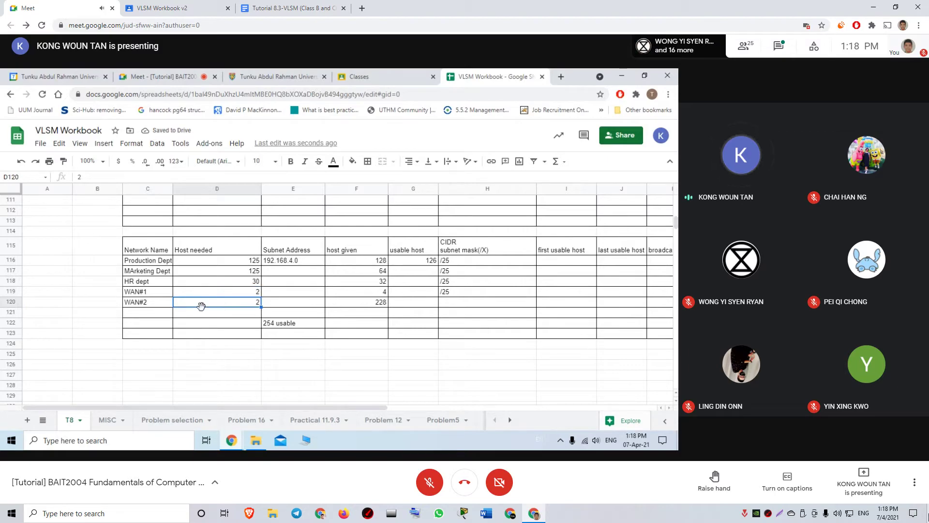
pyautogui.click(165, 76)
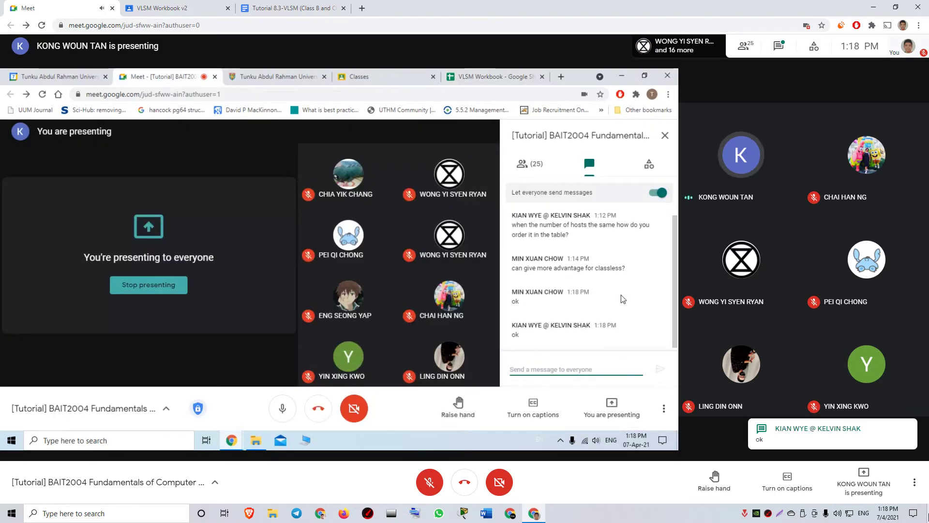
pyautogui.click(463, 77)
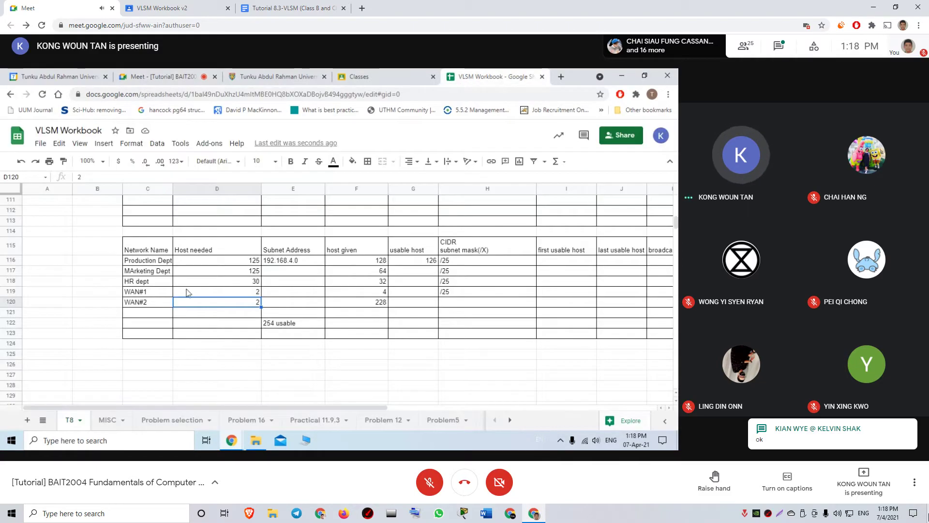
pyautogui.click(162, 76)
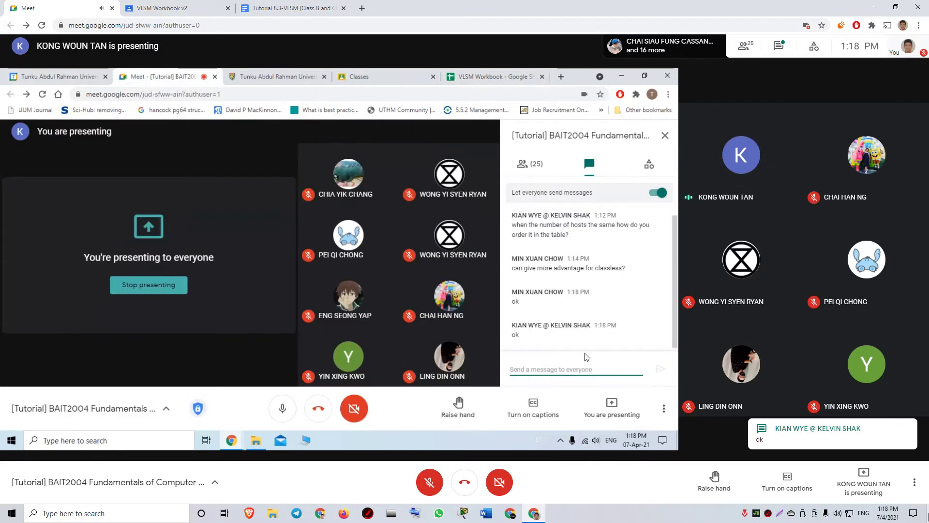